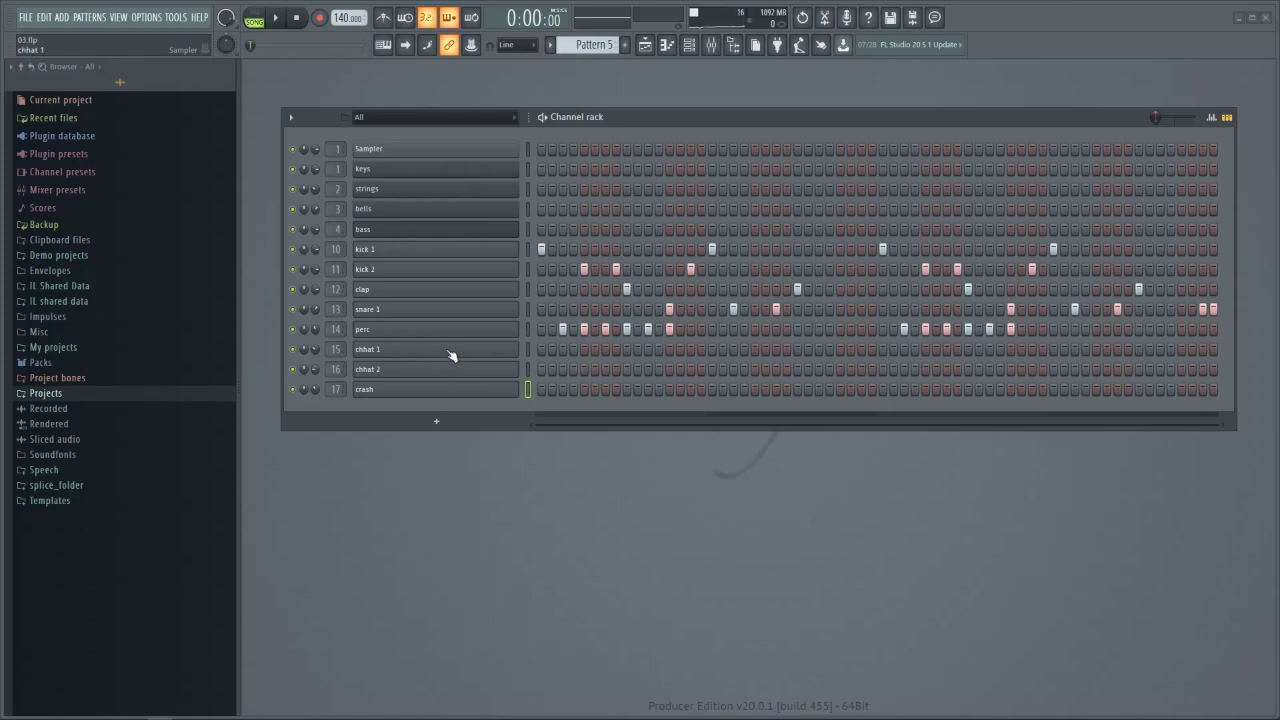
Step: Audition the chhat 1 and chhat 2 channels, then play the beat and stop it
click(451, 355)
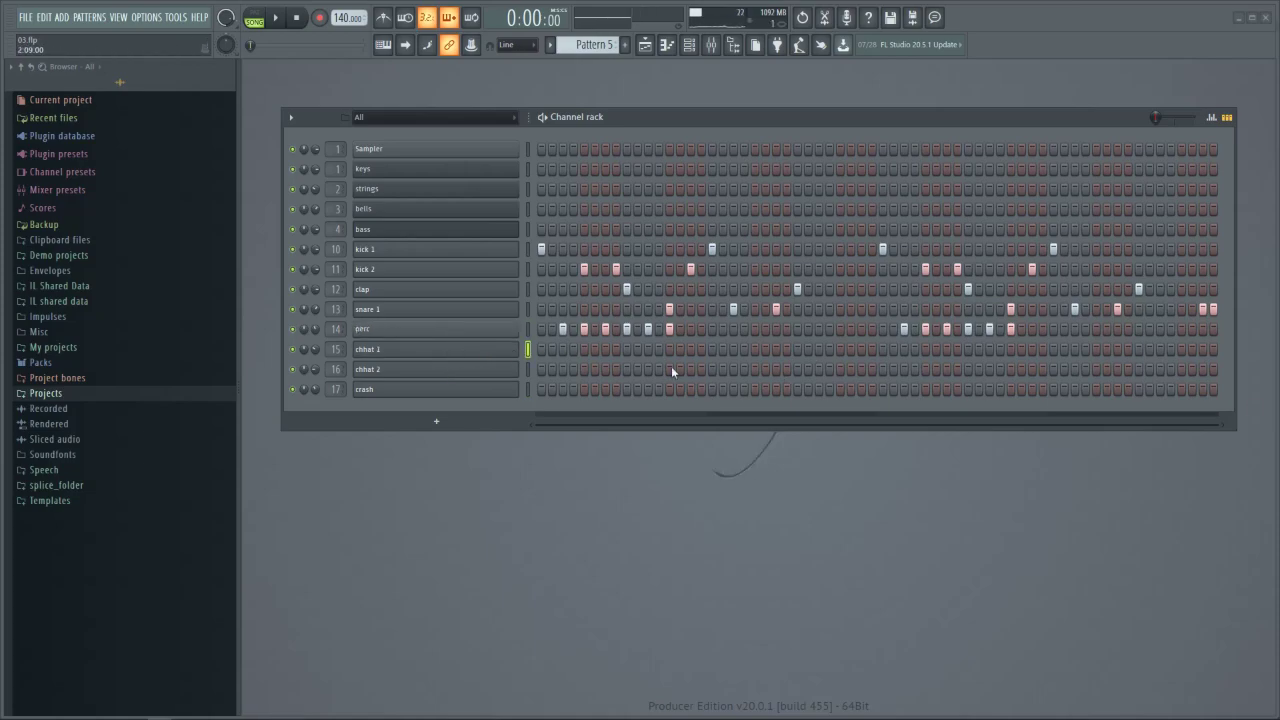
click(466, 374)
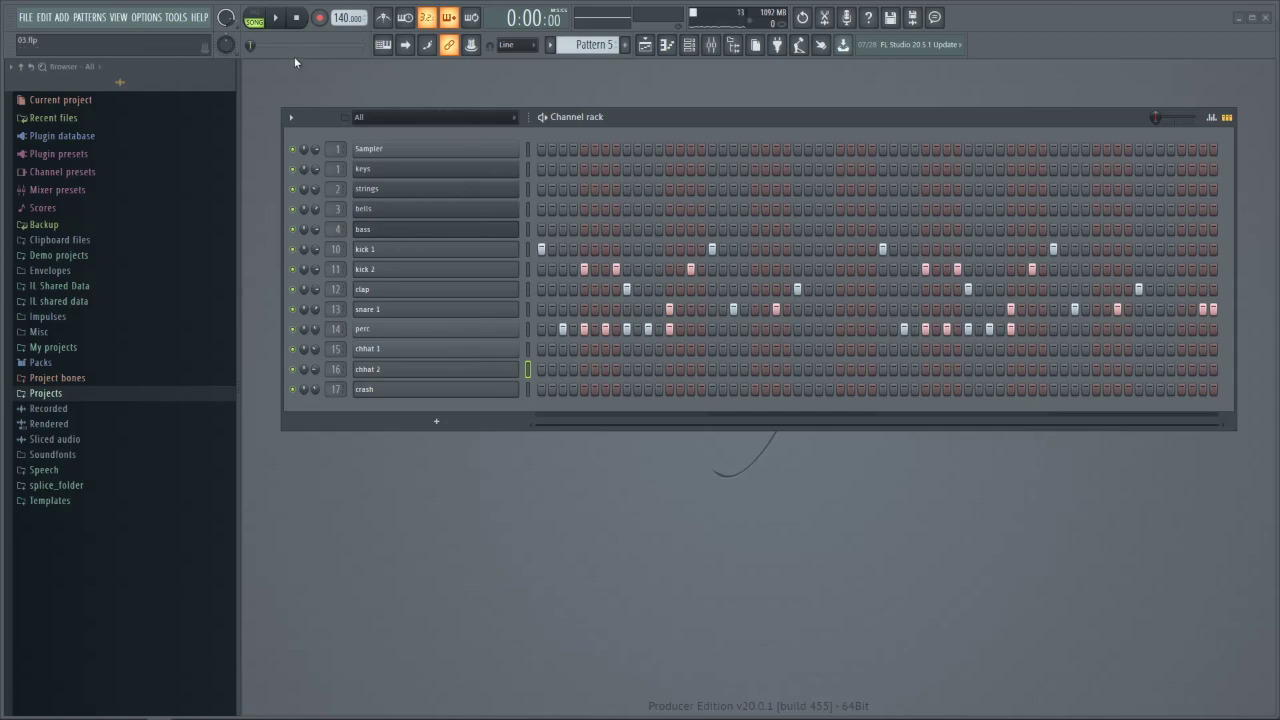
click(278, 18)
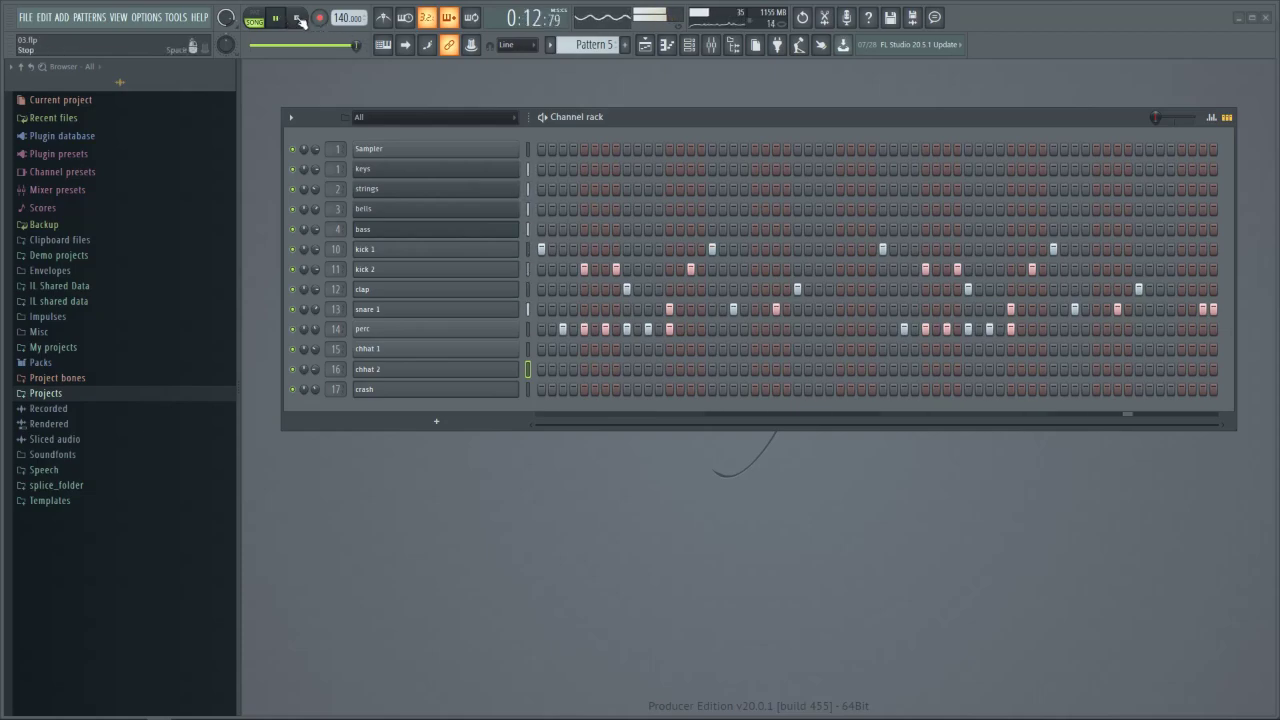
click(299, 19)
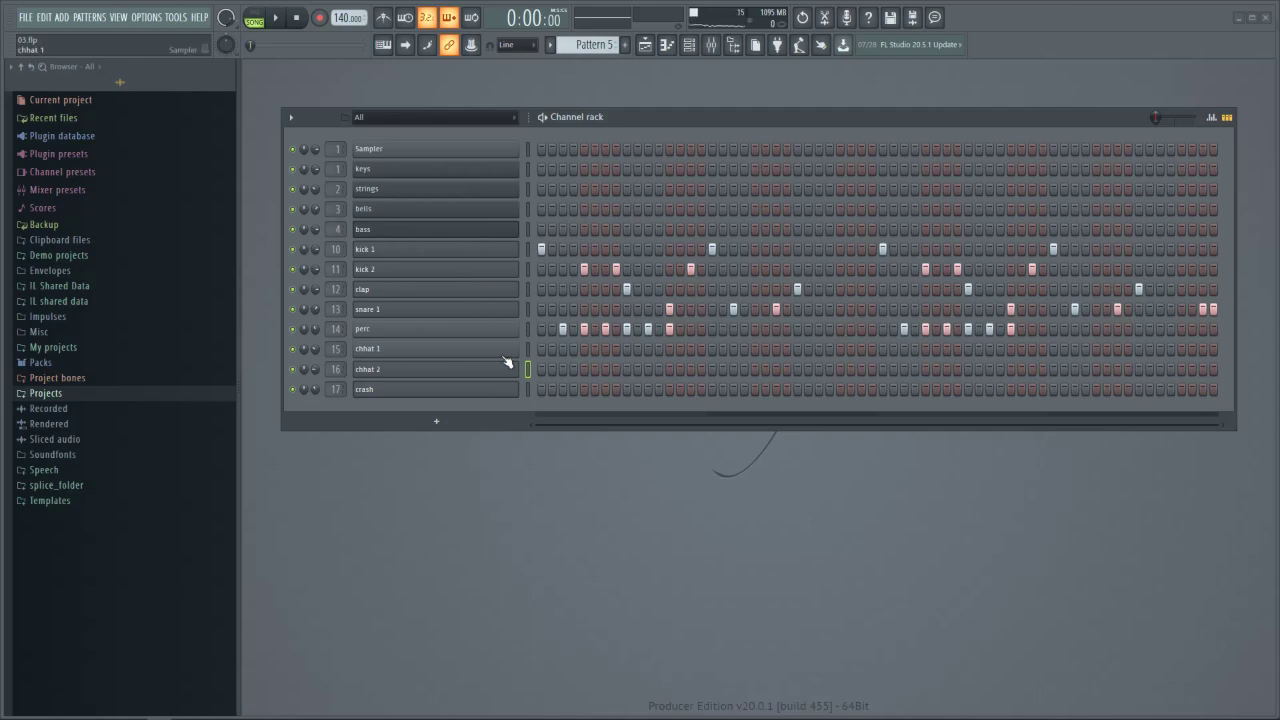
Step: Reset the channel volume of chhat 1 and chhat 2 to default in the channel rack
right_click(316, 351)
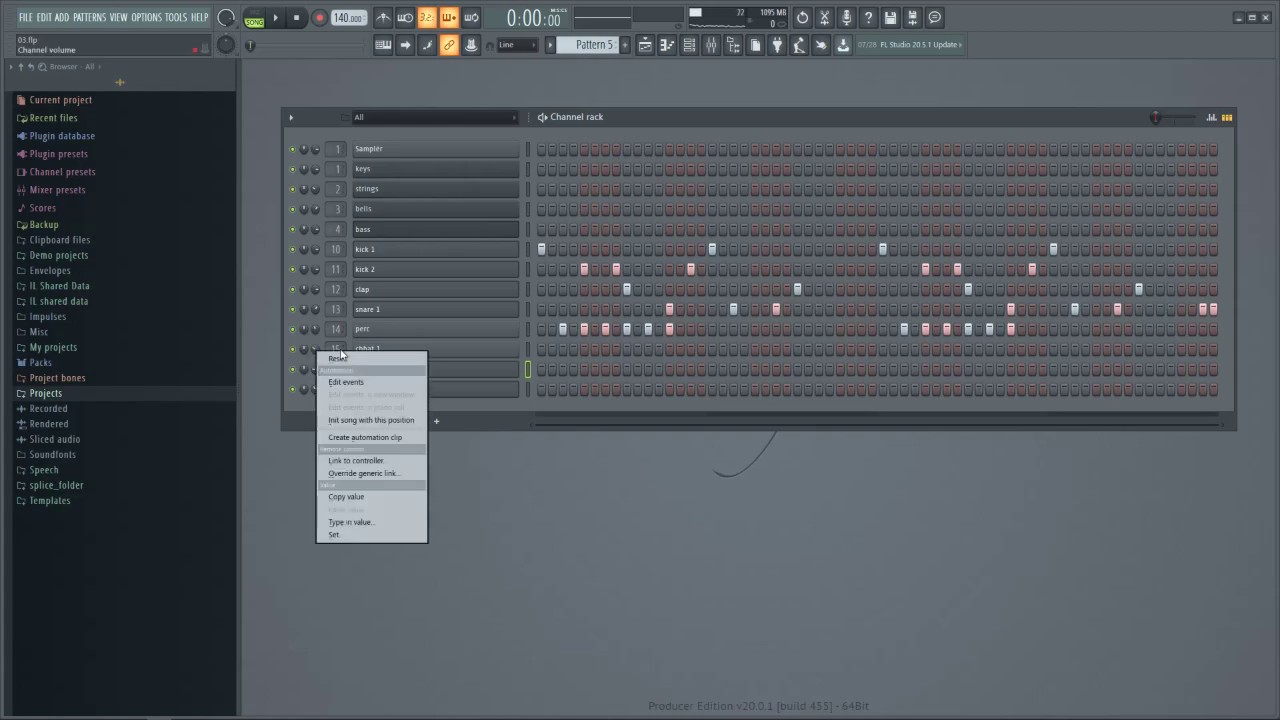
click(347, 361)
right_click(314, 375)
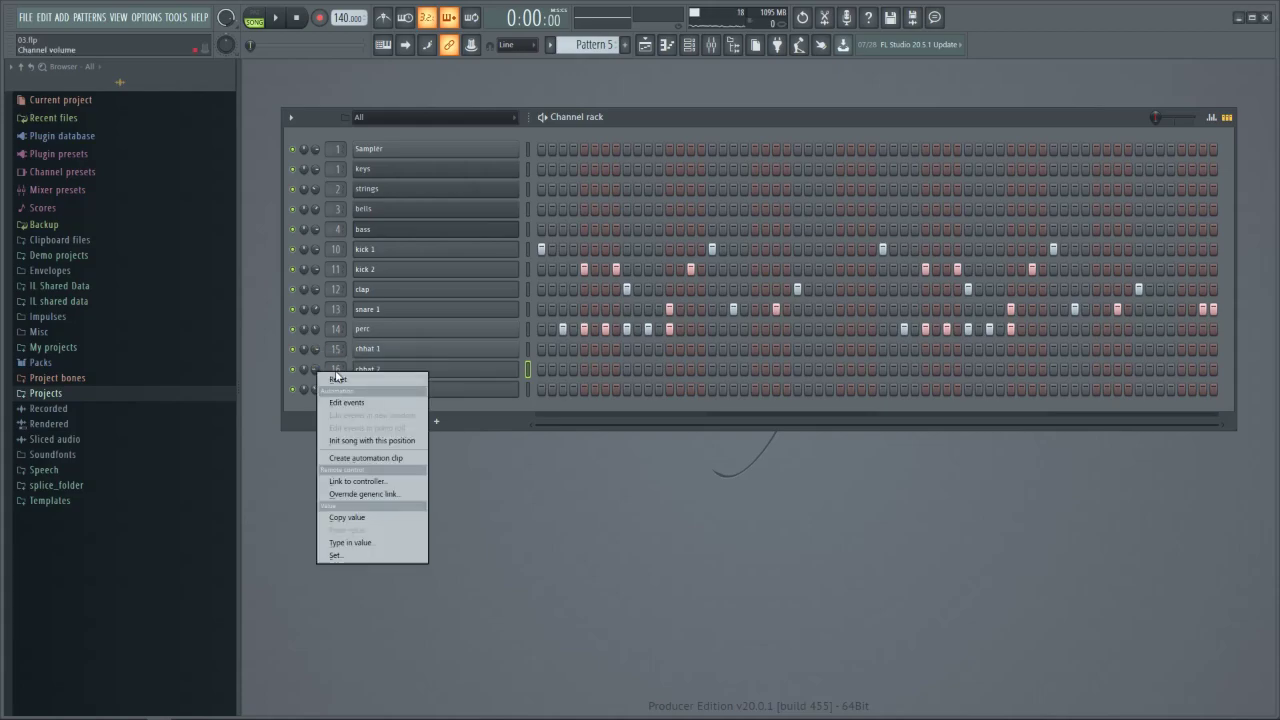
click(347, 381)
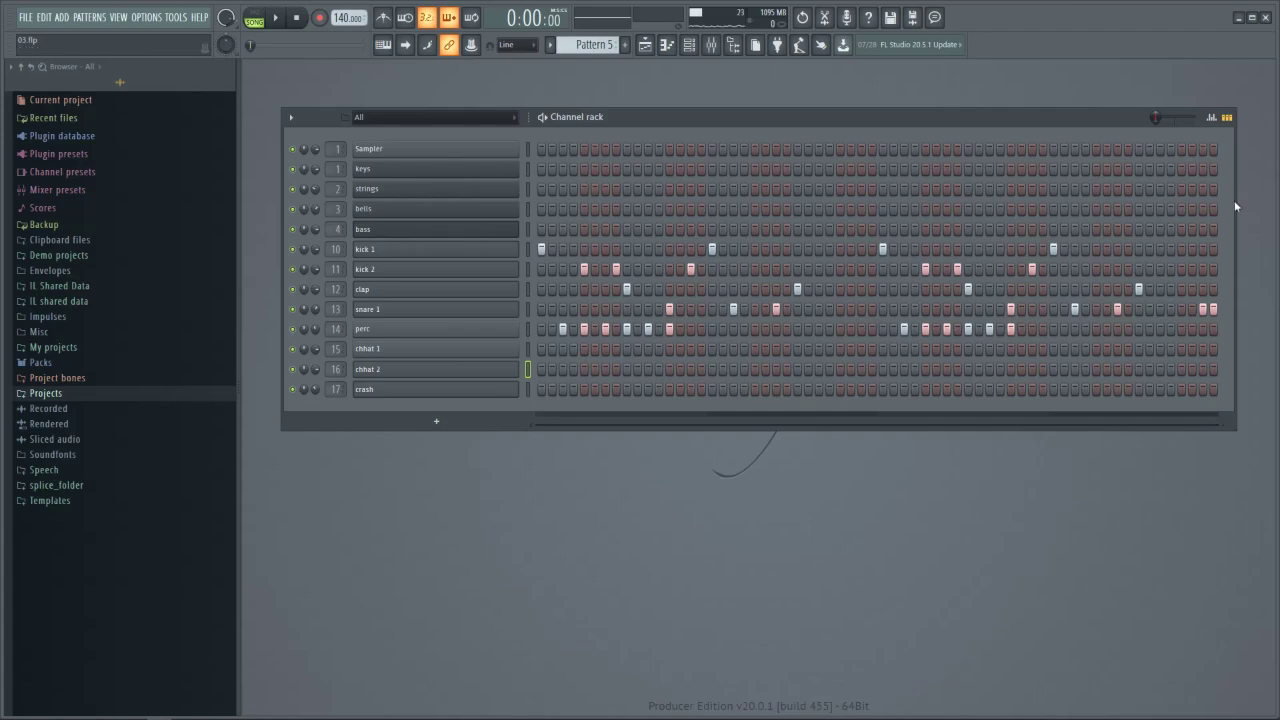
Step: Reset the mixer fader levels of the chhat 1 and chhat 2 tracks to default, then hide the mixer
key(F9)
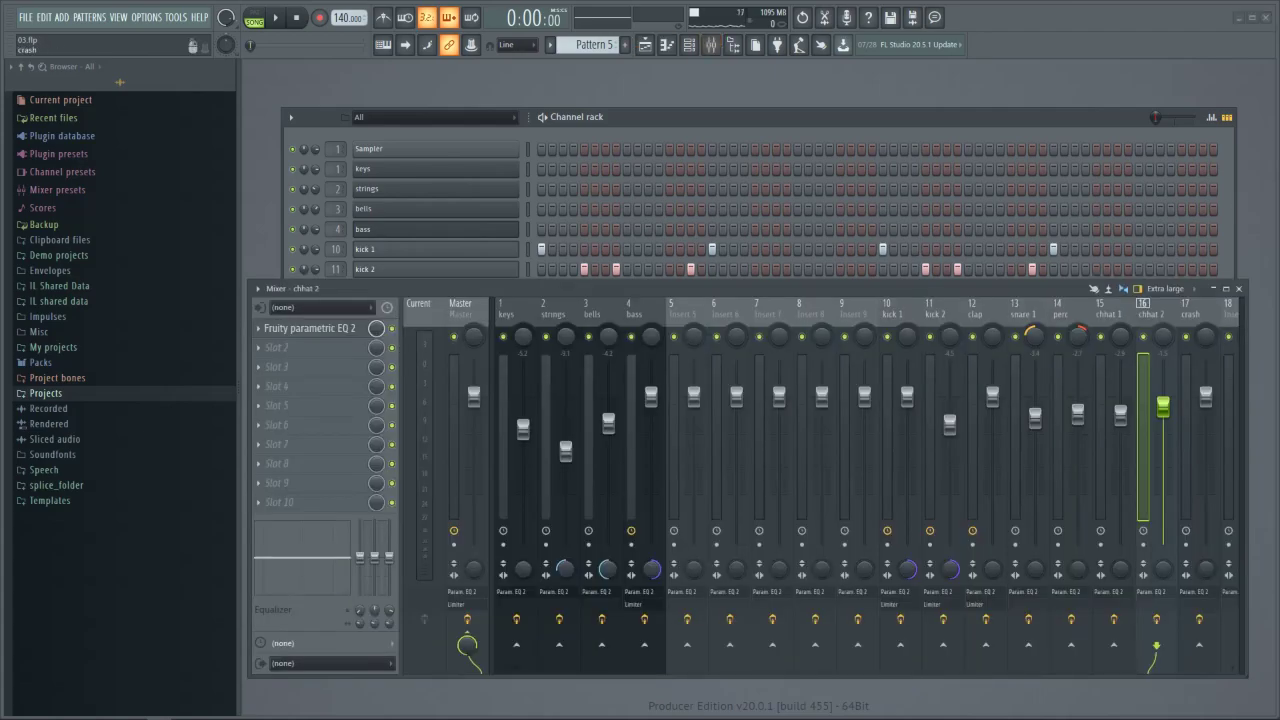
right_click(1121, 415)
click(1152, 422)
right_click(1164, 408)
click(1186, 419)
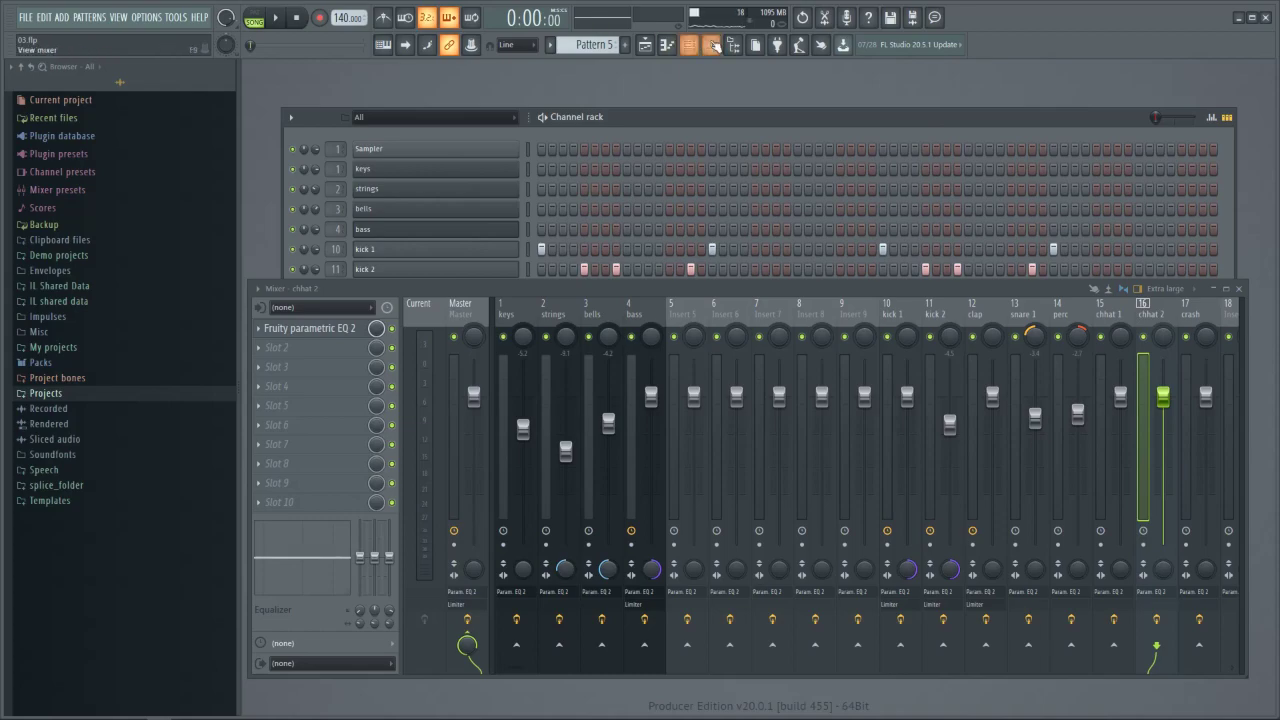
click(712, 45)
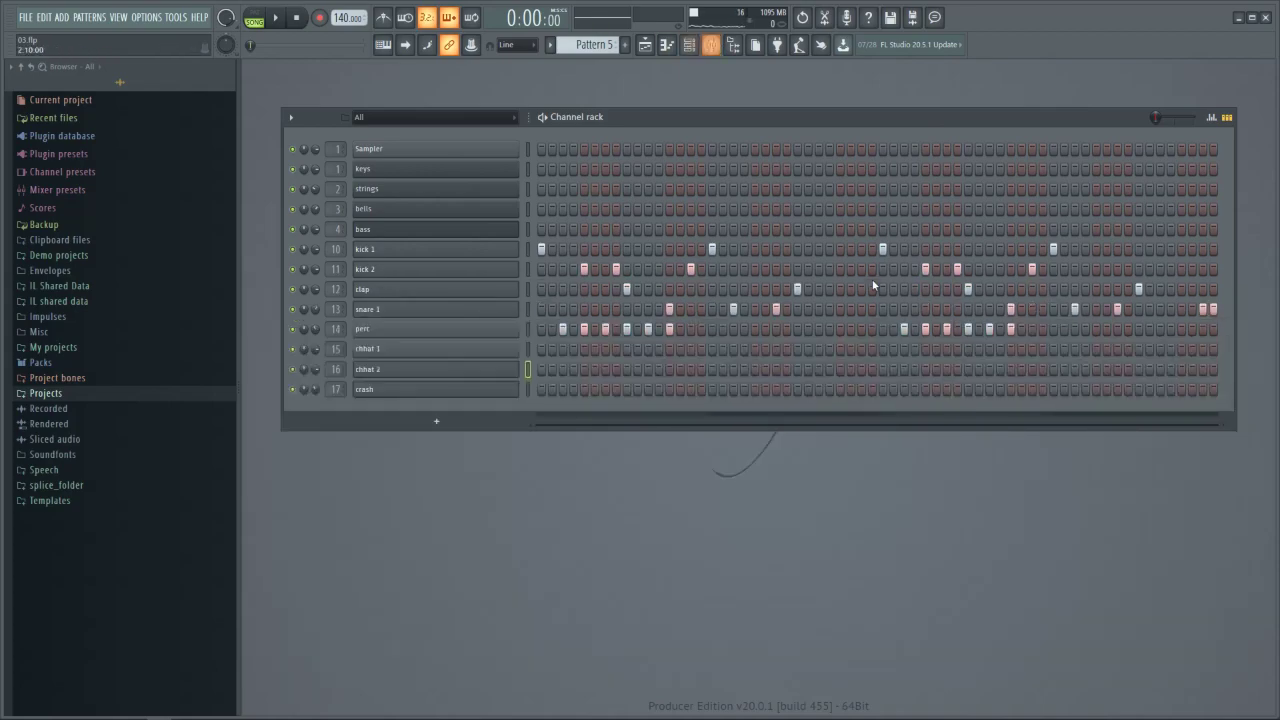
Step: Check the chhat 1 piano roll, close it, and fill the chhat 1 channel with a hit every 2 steps
right_click(466, 354)
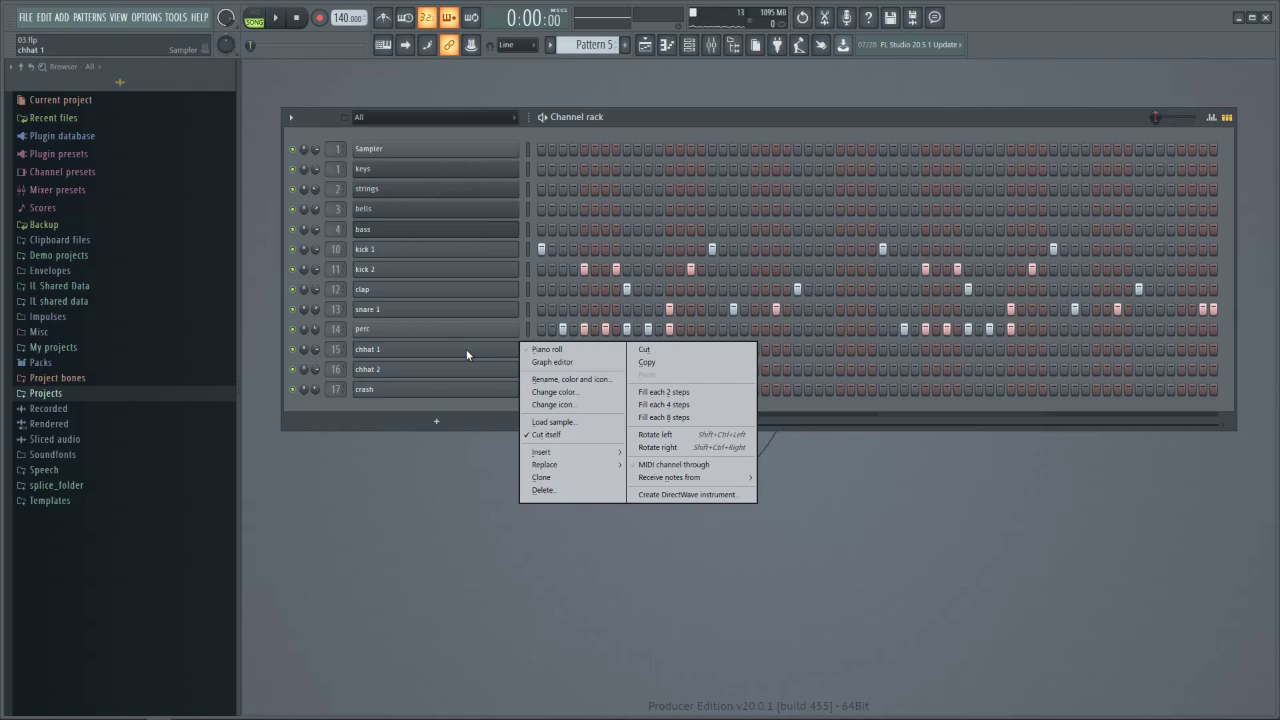
click(547, 350)
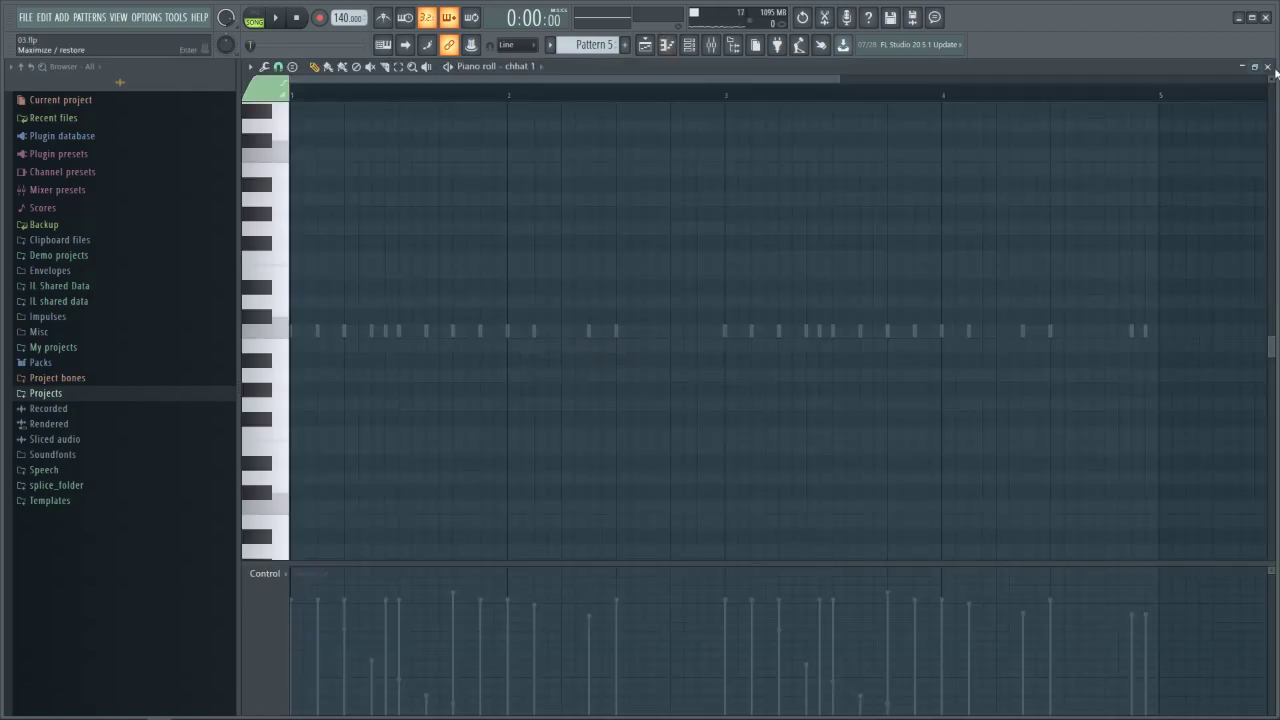
click(1267, 66)
right_click(484, 348)
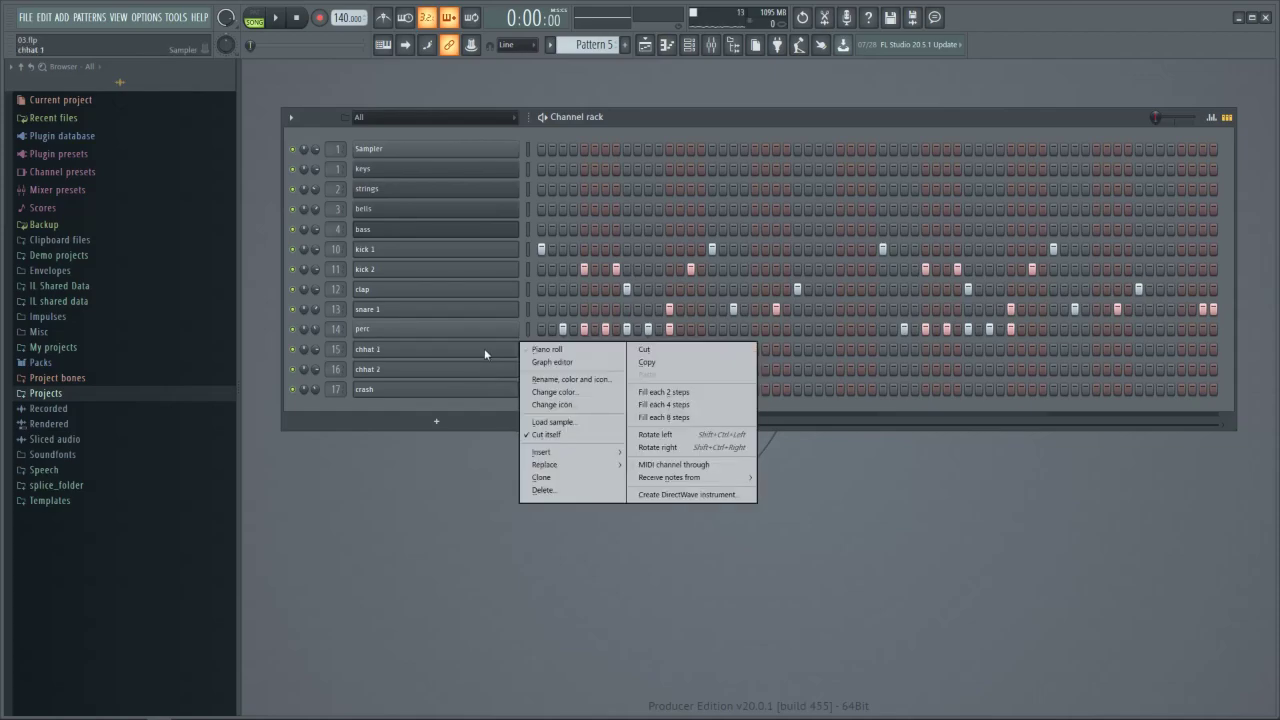
click(683, 391)
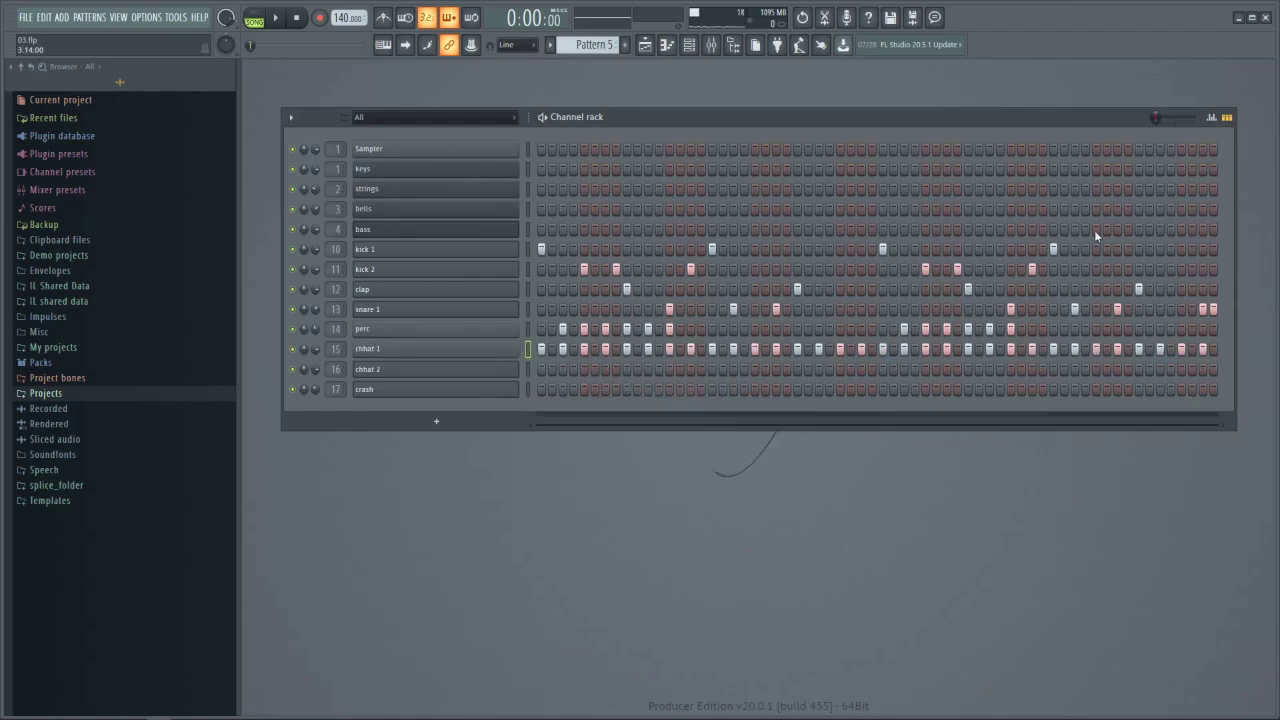
Step: Open the chhat 1 notes in the piano roll and play the beat with the filled hi-hats
right_click(452, 350)
click(585, 348)
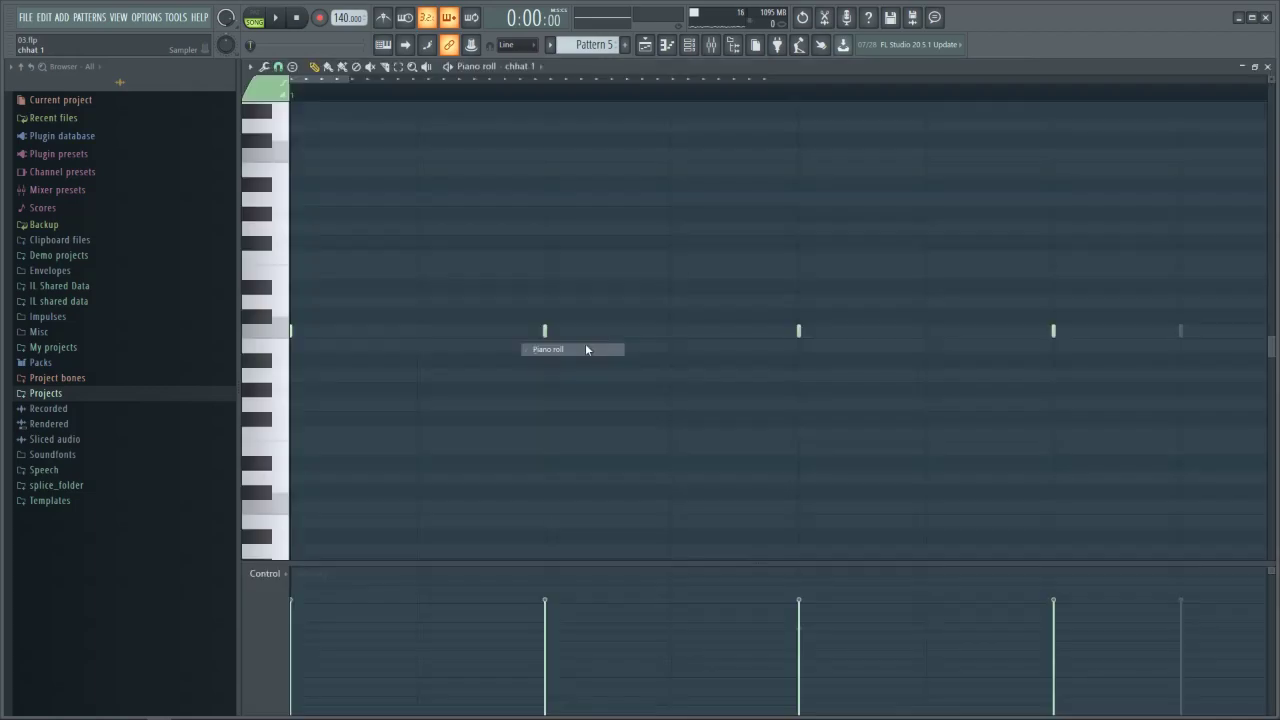
key(space)
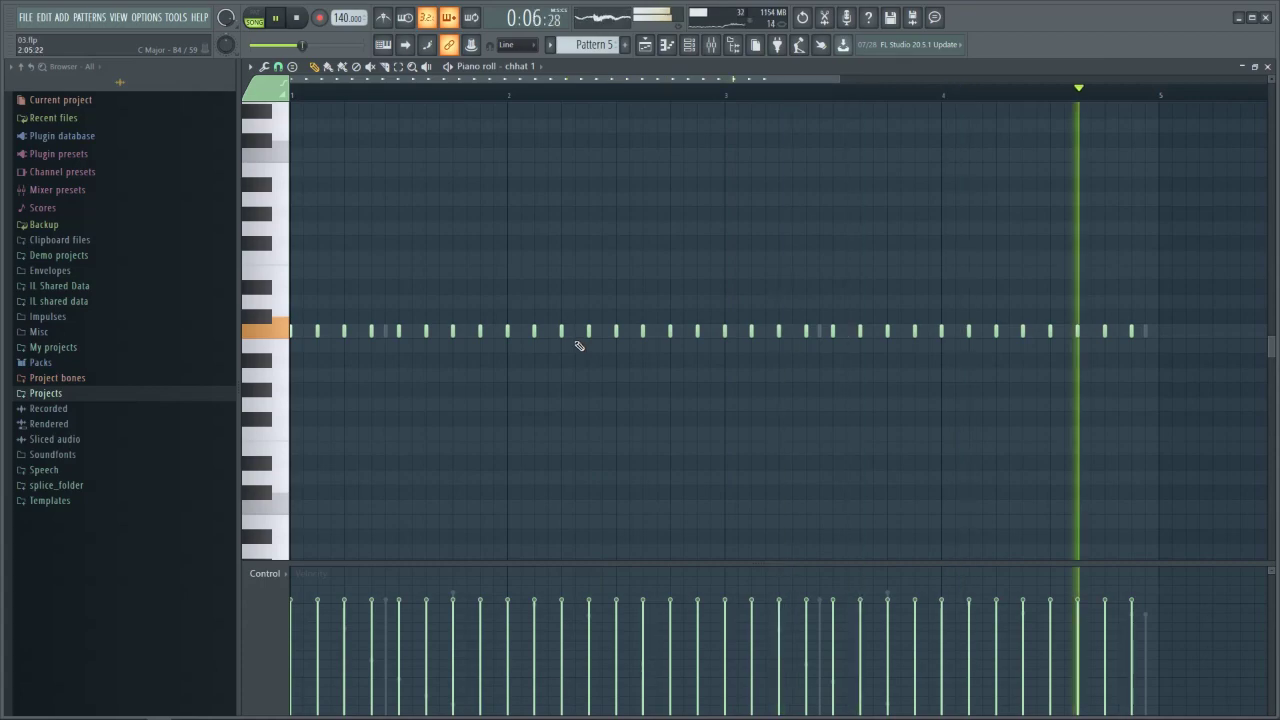
key(space)
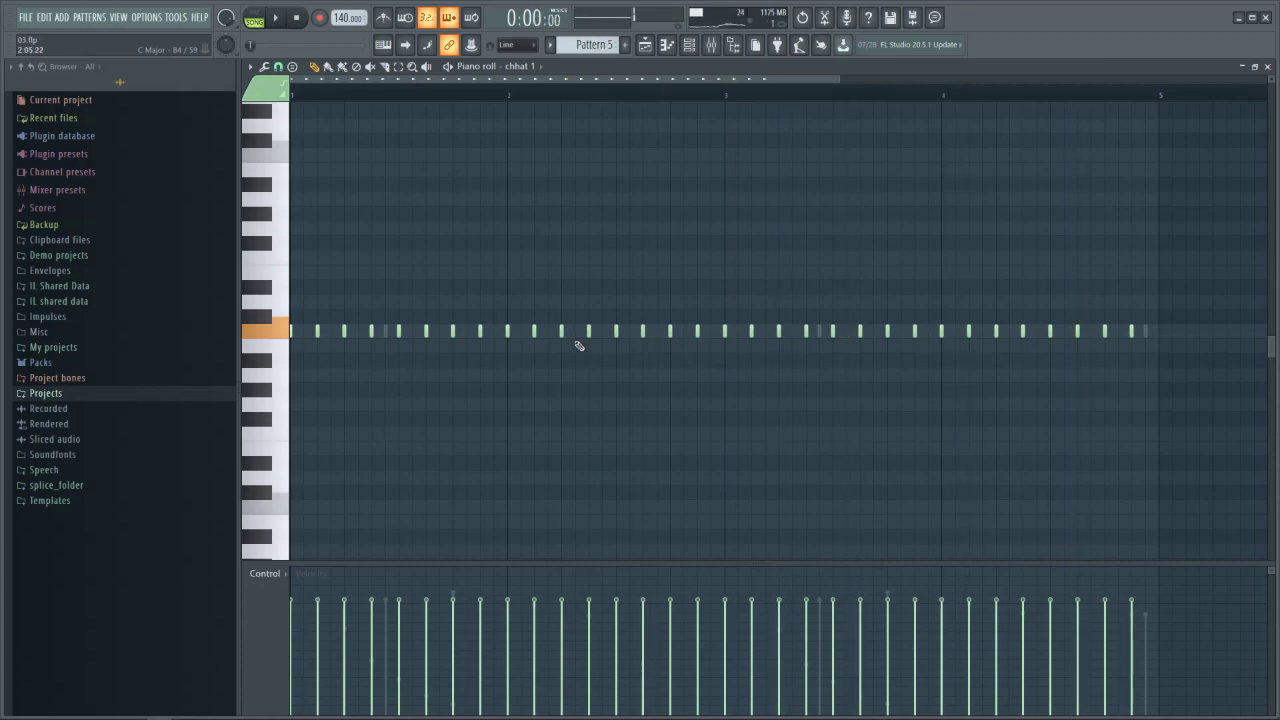
Step: Add C5 hi-hat notes at step 8 of bars 1 and 3 and step 16 of bar 4, then play the beat
click(371, 331)
click(387, 333)
click(819, 331)
click(1146, 331)
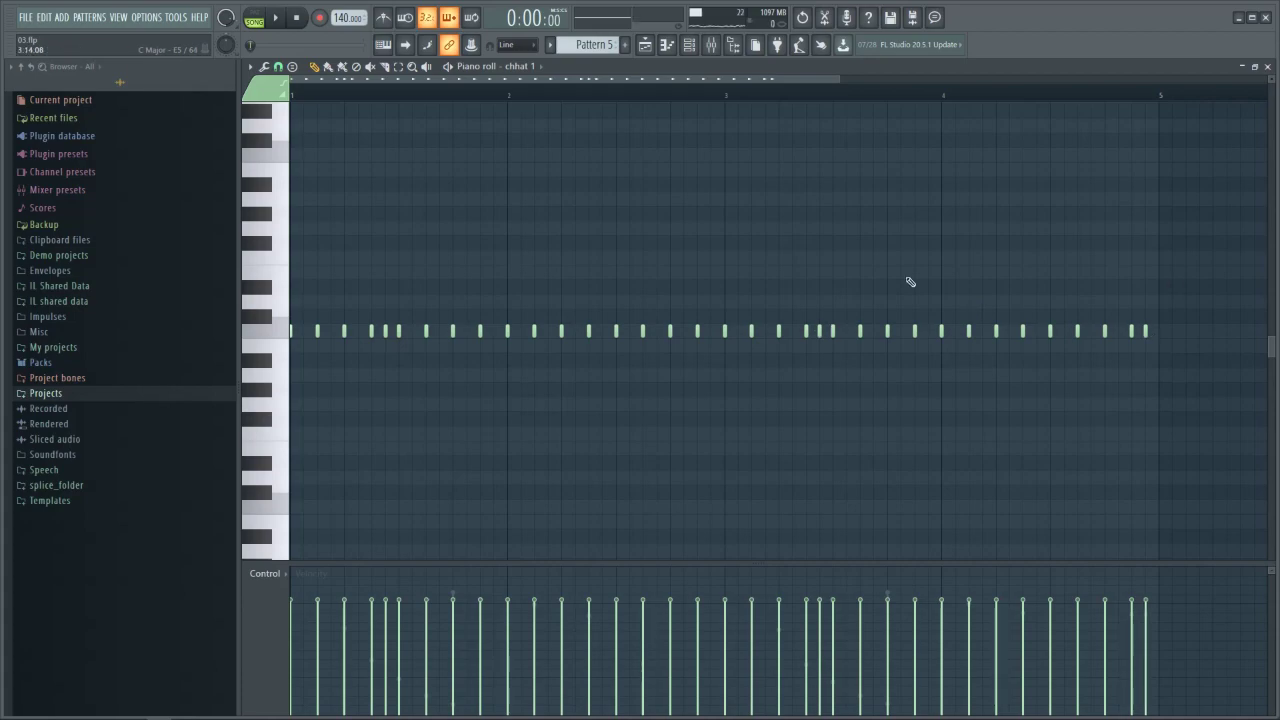
key(space)
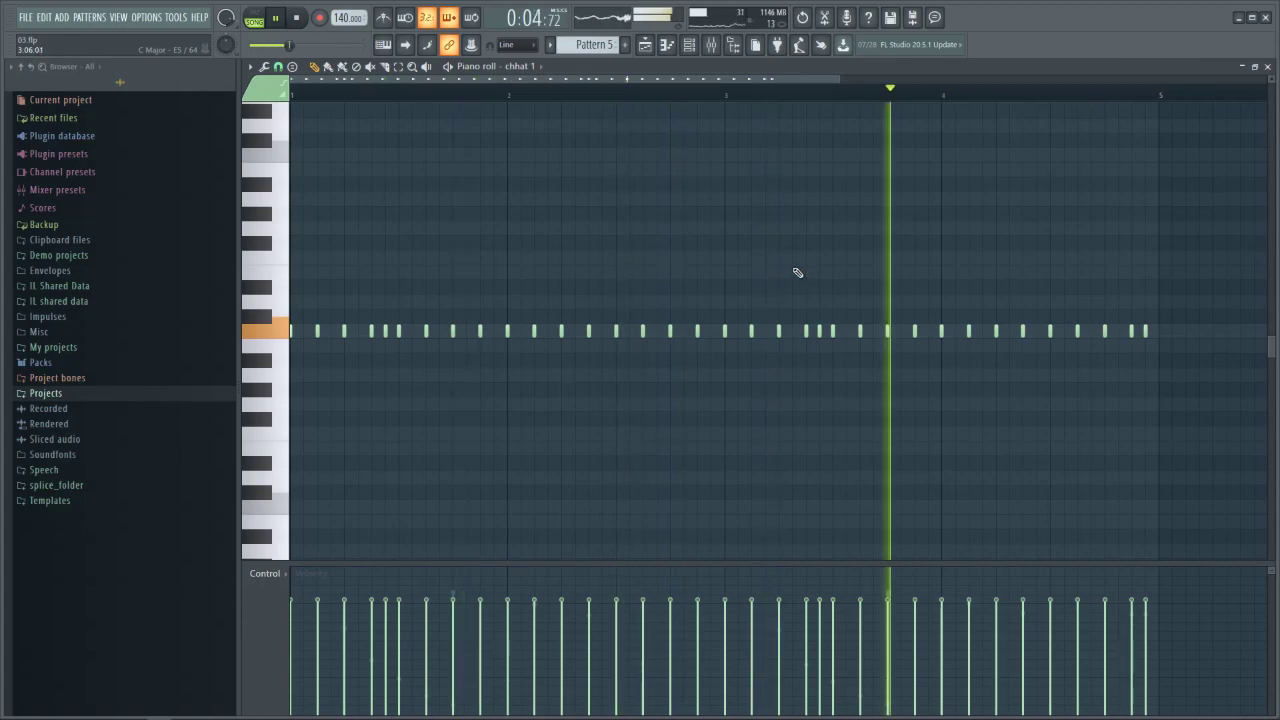
key(space)
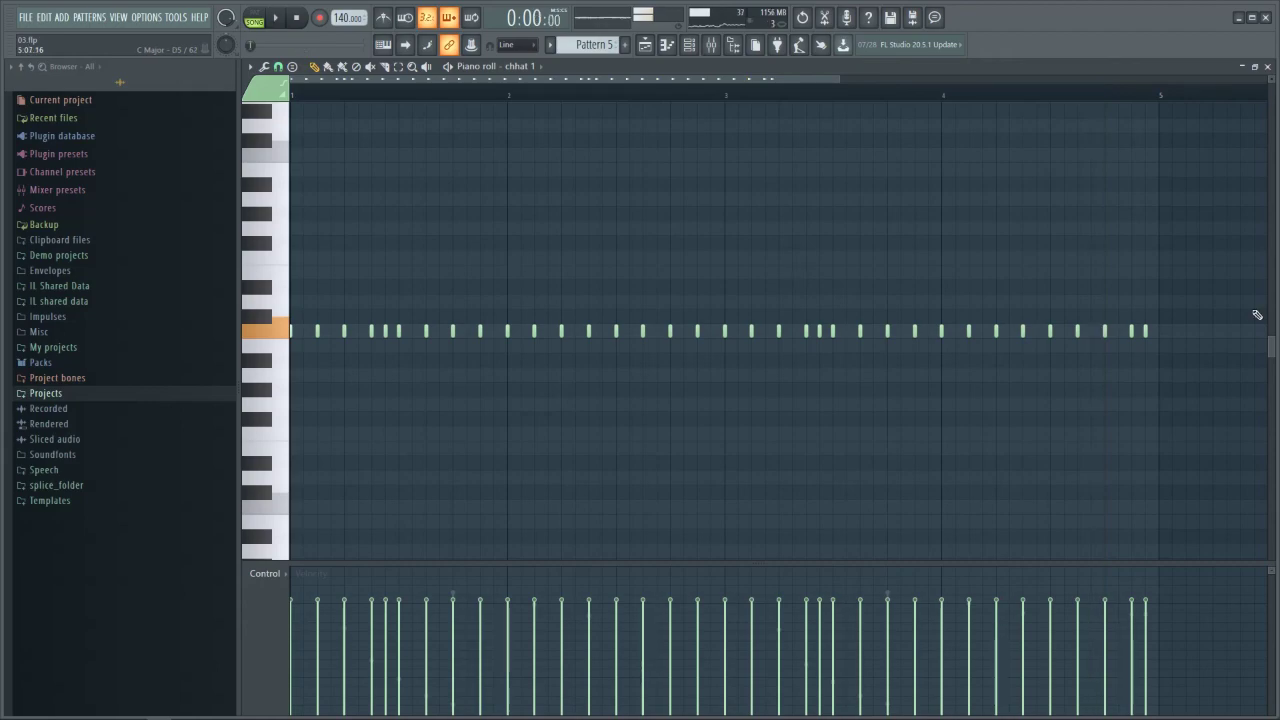
Step: Add another C5 hi-hat note at step 14 of bar 4 and play the result
click(1119, 331)
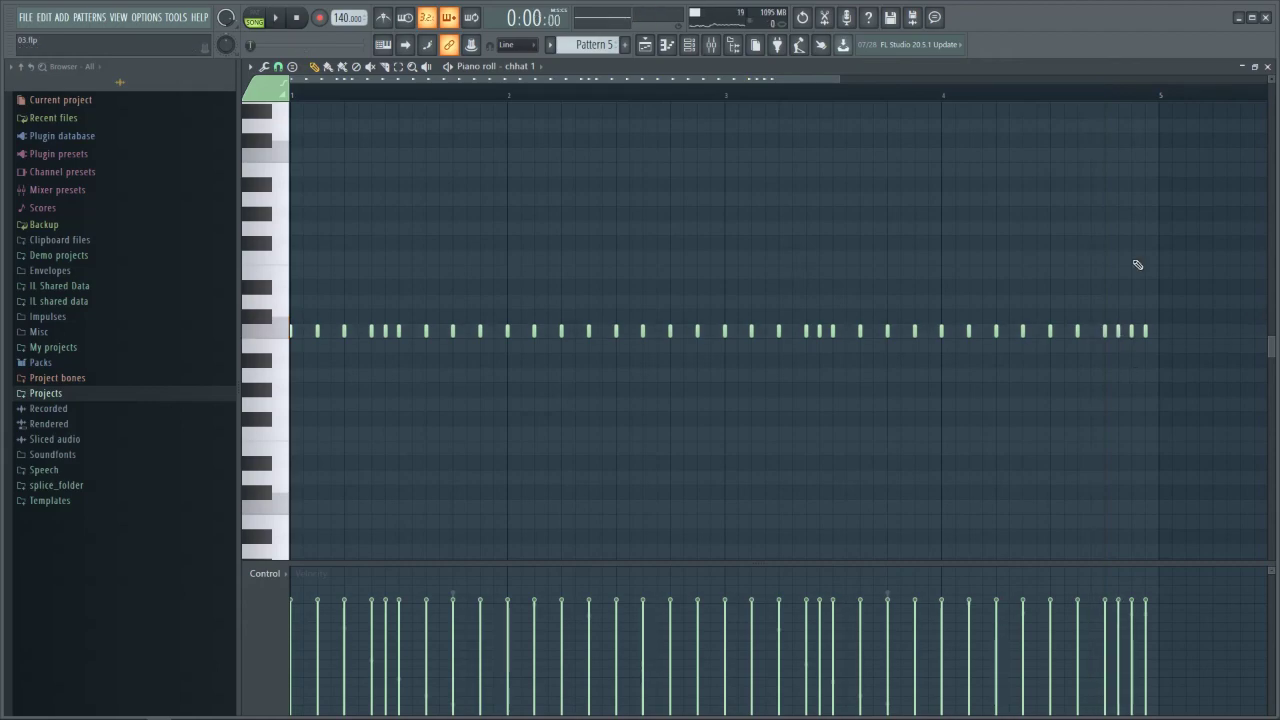
key(space)
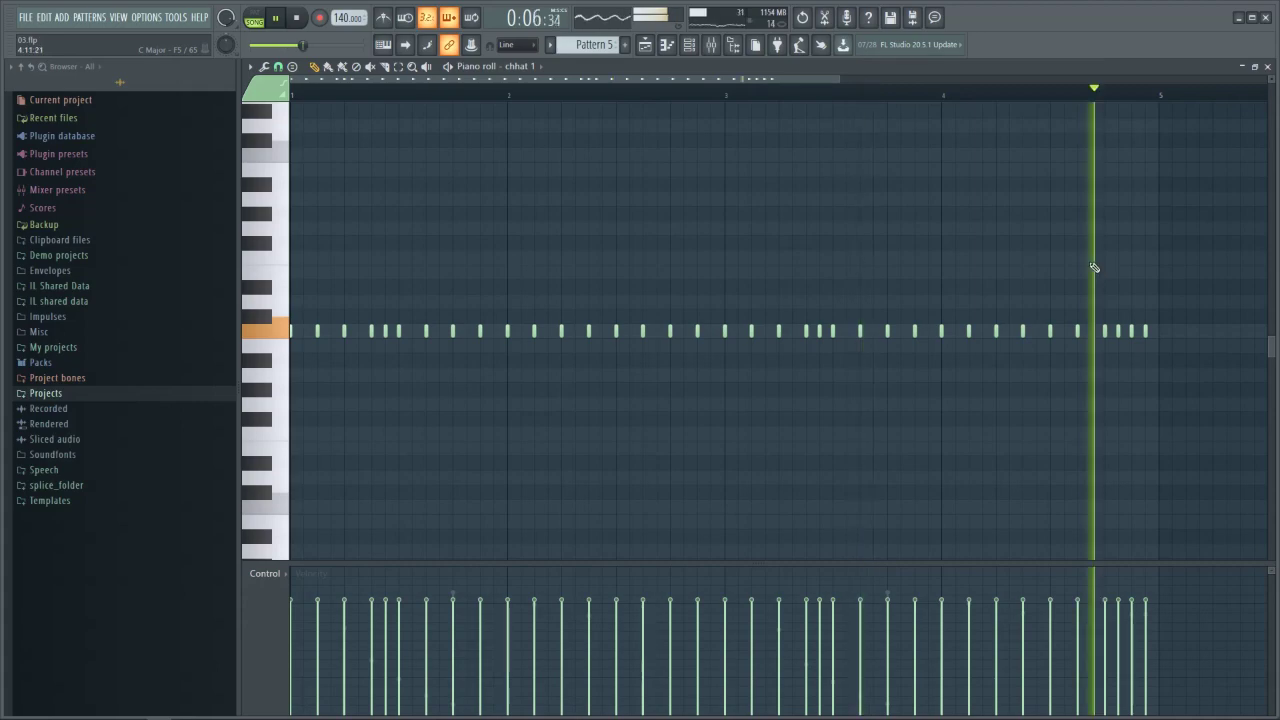
key(space)
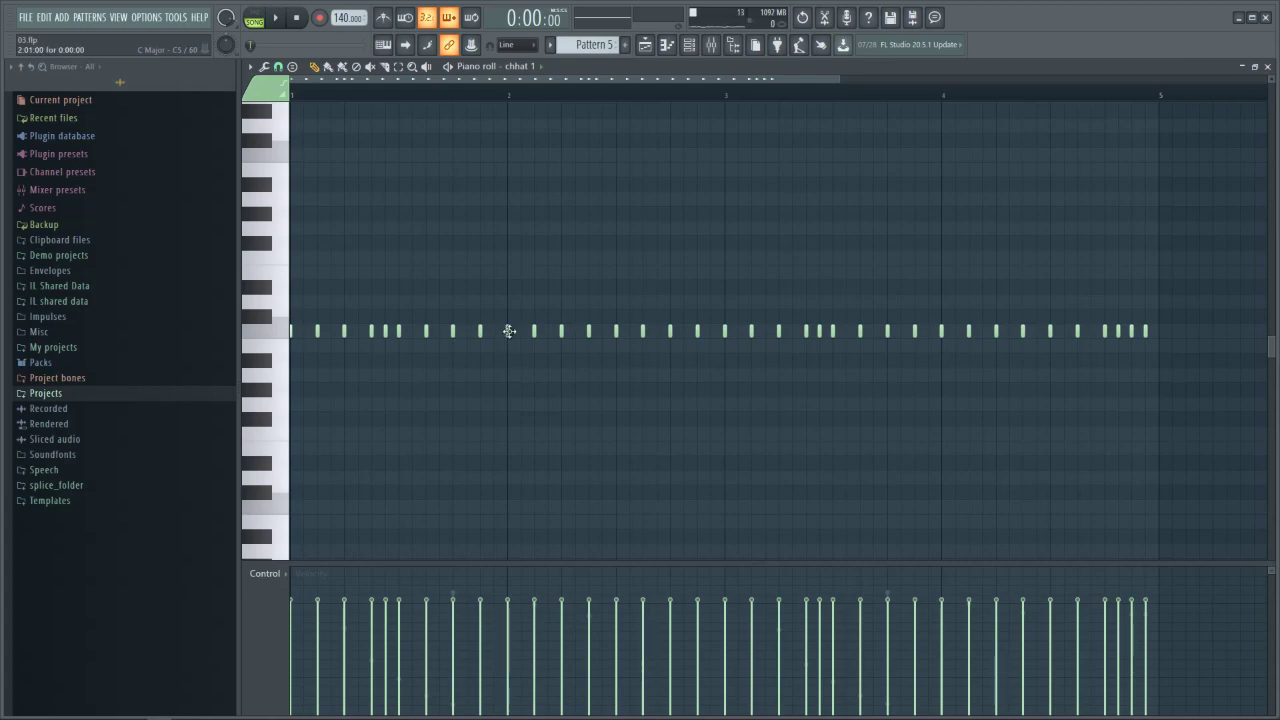
Step: Extend the hi-hat note at the start of bar 2 to two steps, chop it into a rapid roll, and play it
mouse_move(509, 331)
mouse_down()
mouse_move(535, 332)
mouse_move(515, 328)
mouse_move(521, 338)
mouse_up()
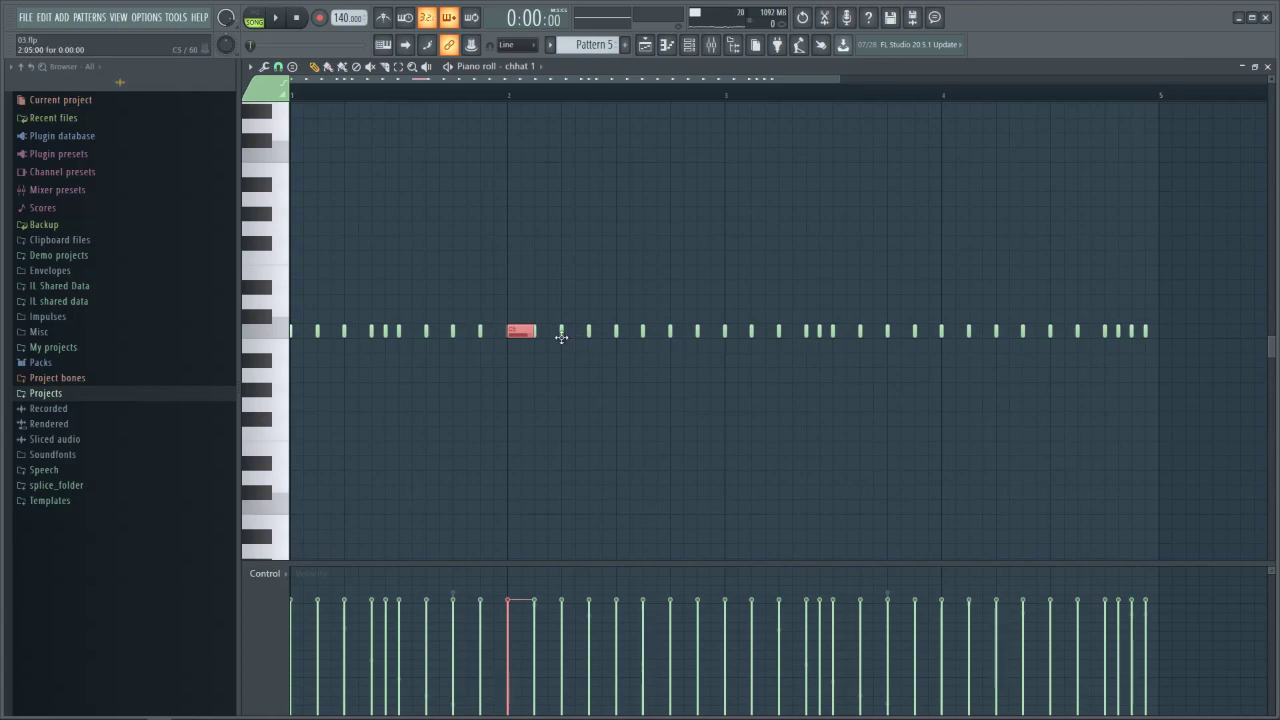
key(ctrl+u)
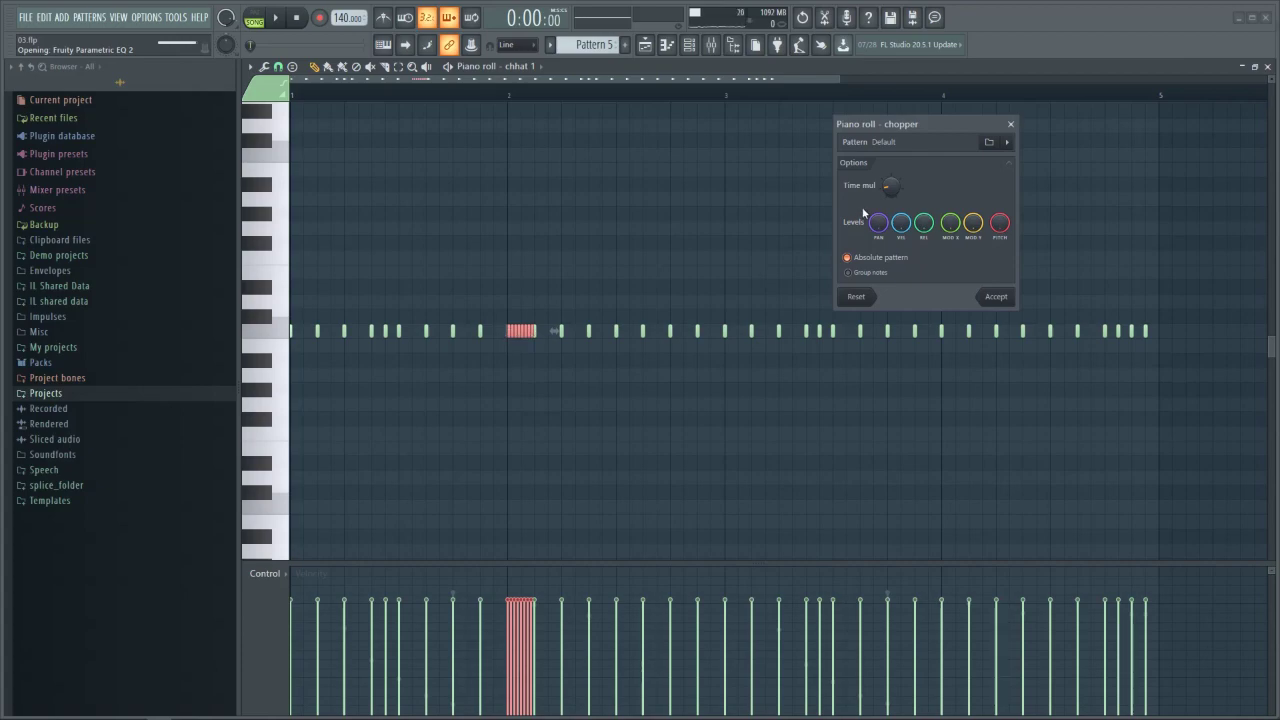
scroll(890, 188, up, 3)
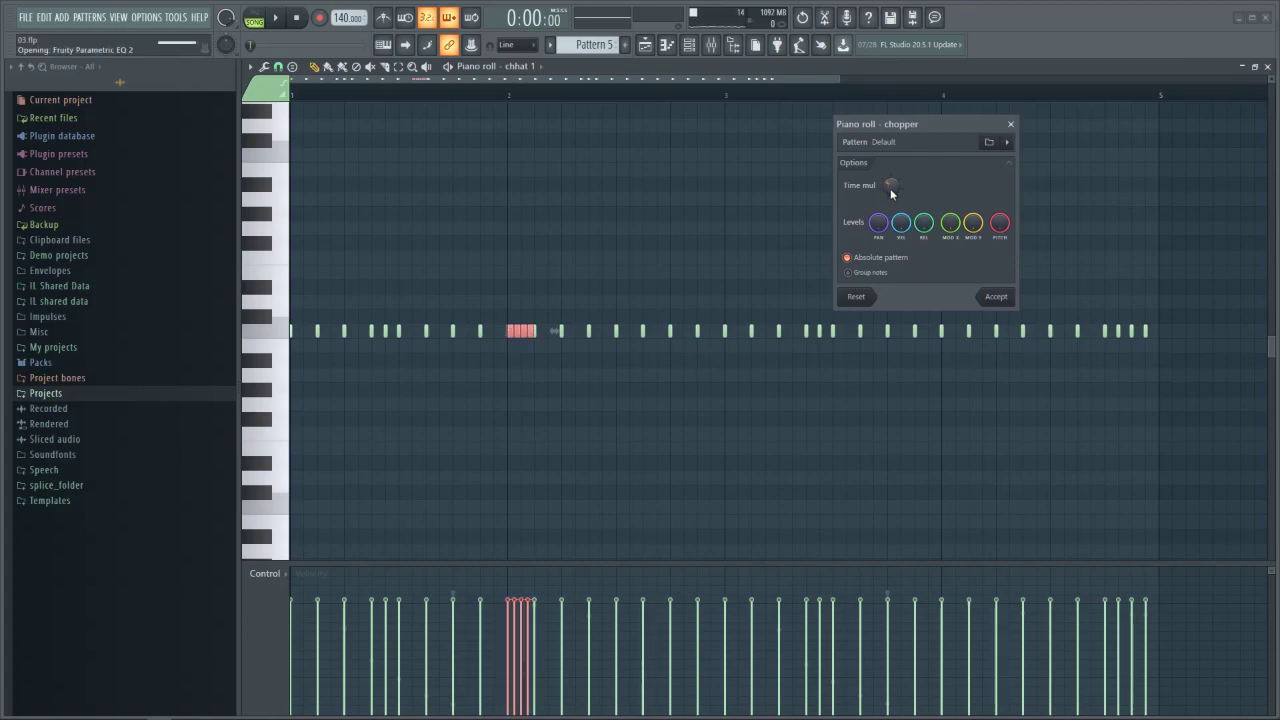
scroll(890, 188, down, 2)
scroll(890, 188, down, 1)
scroll(890, 188, up, 2)
scroll(890, 188, up, 1)
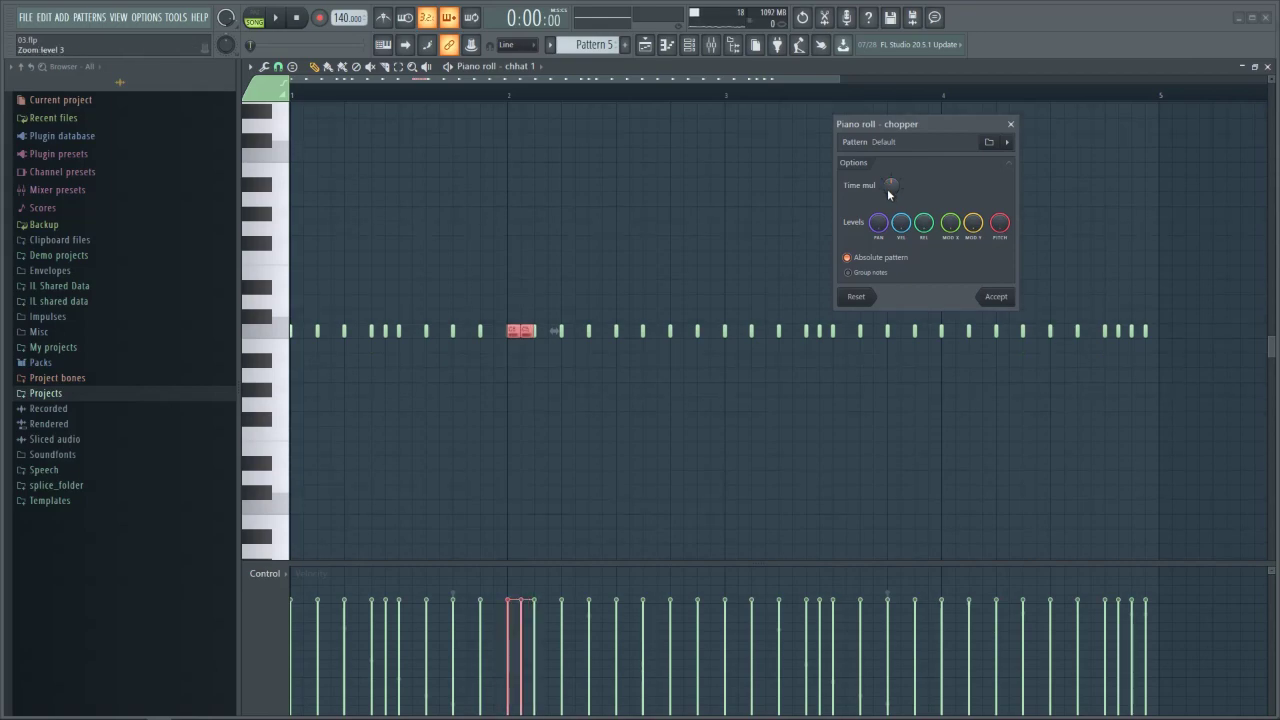
scroll(890, 186, down, 1)
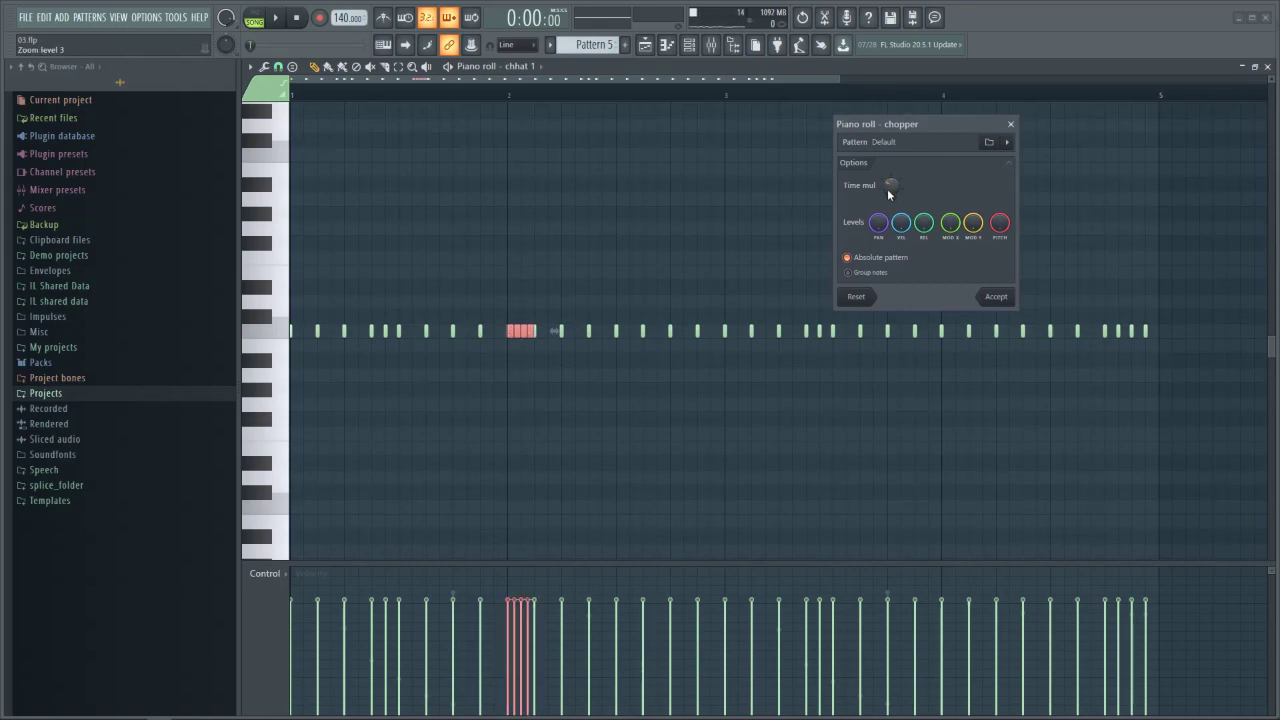
scroll(887, 188, down, 1)
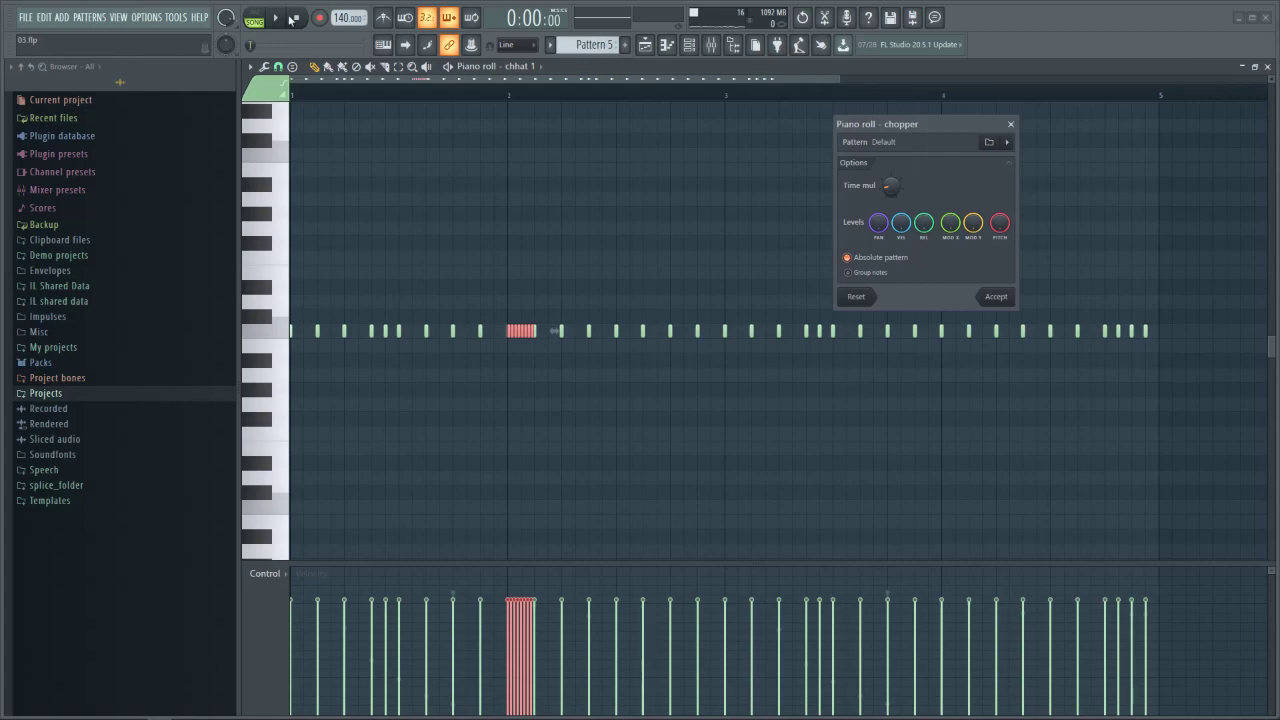
click(997, 297)
key(space)
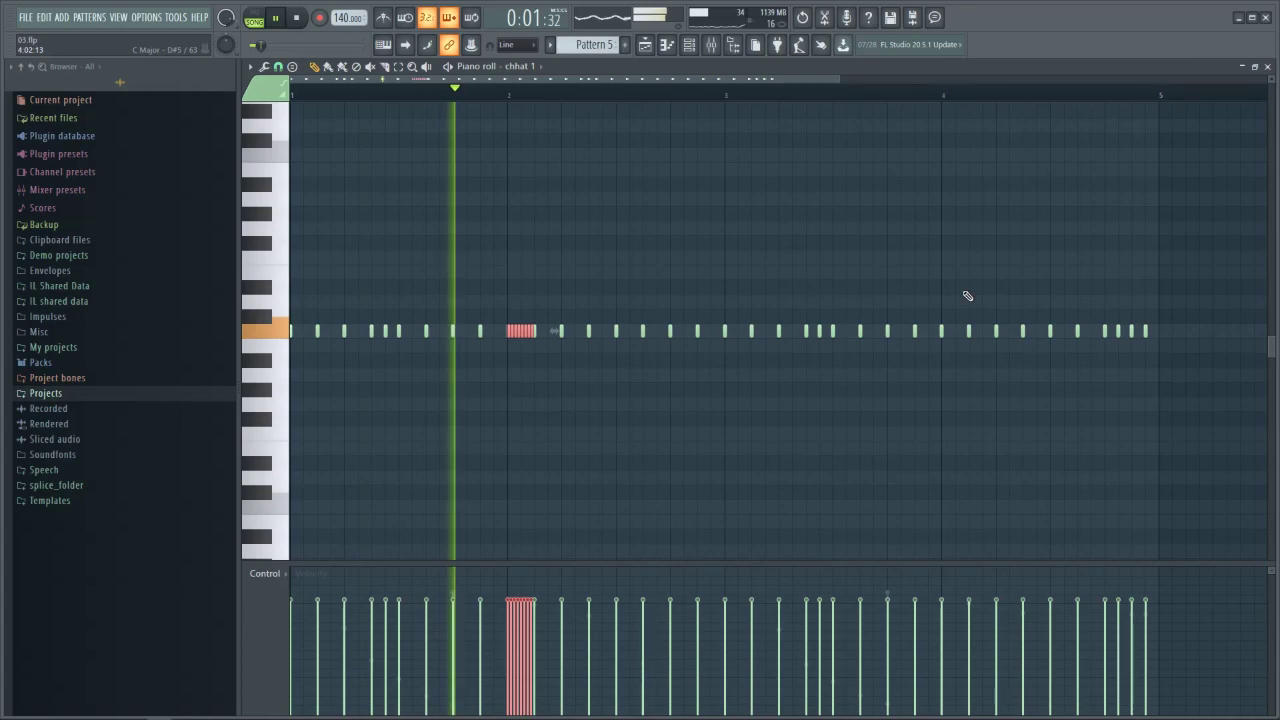
key(space)
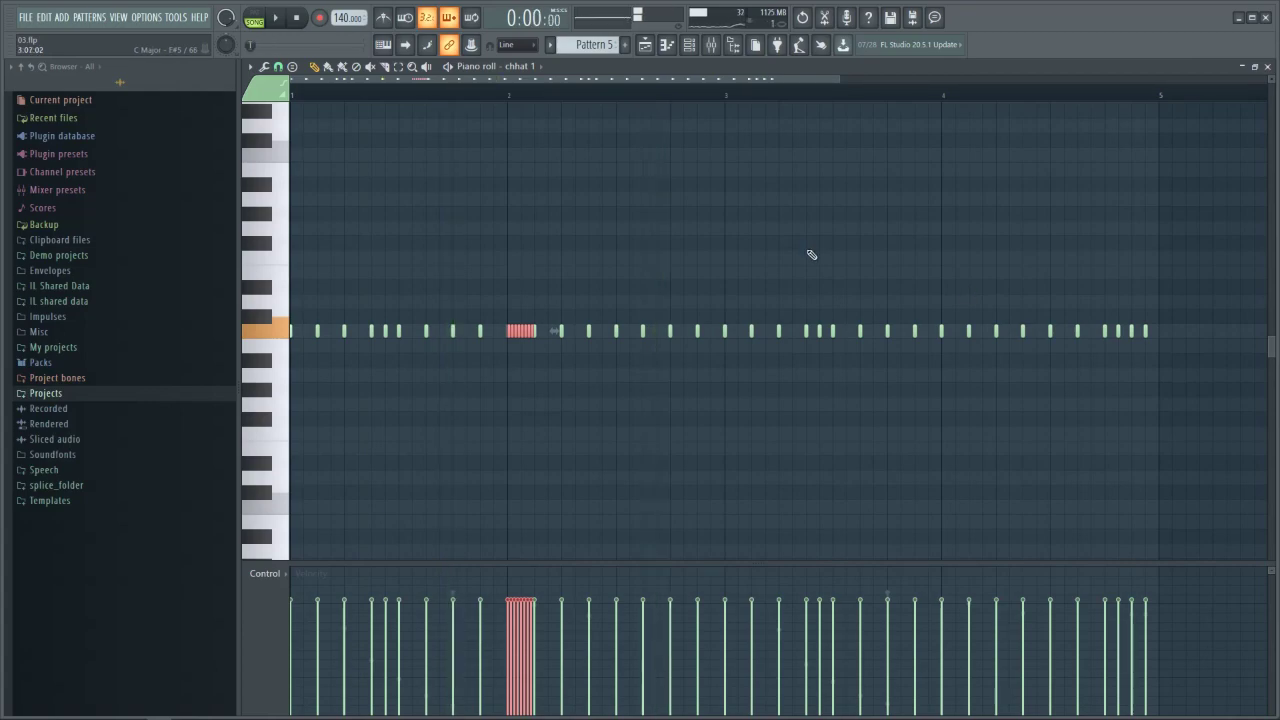
Step: Set the piano roll snap to 1/3 beat and delete the last three hi-hat notes of bar 2
click(279, 67)
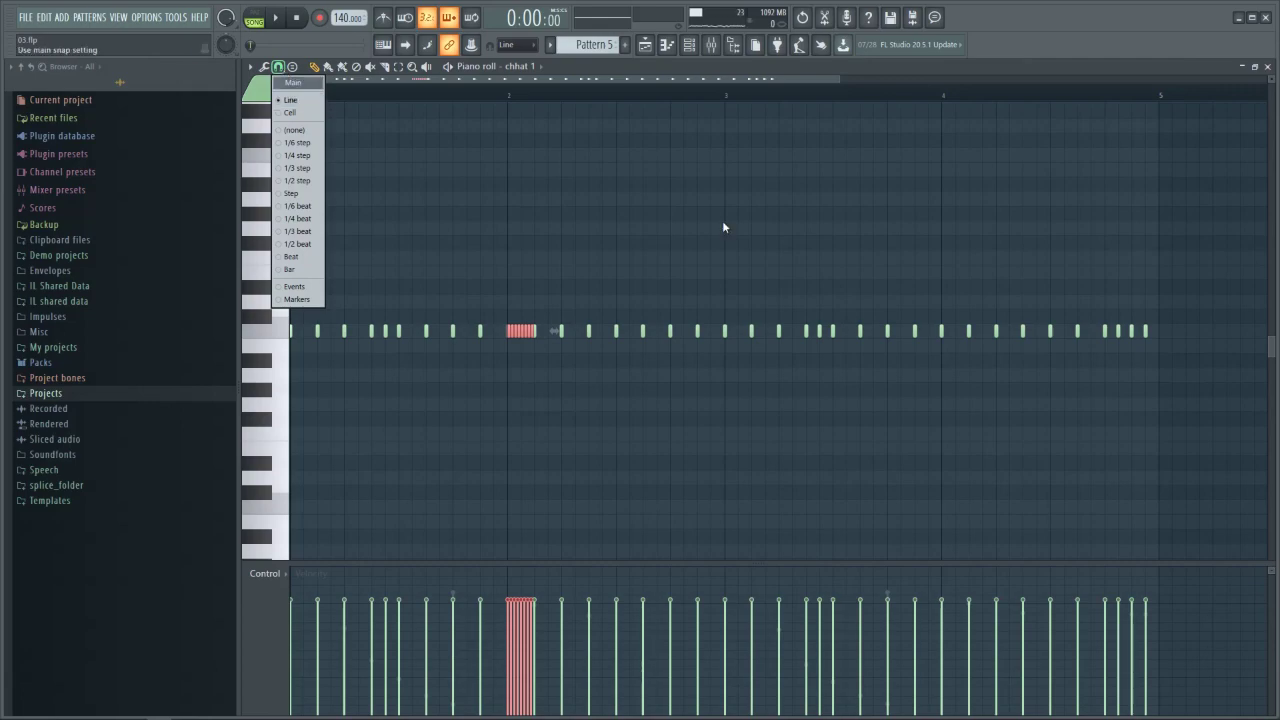
click(301, 232)
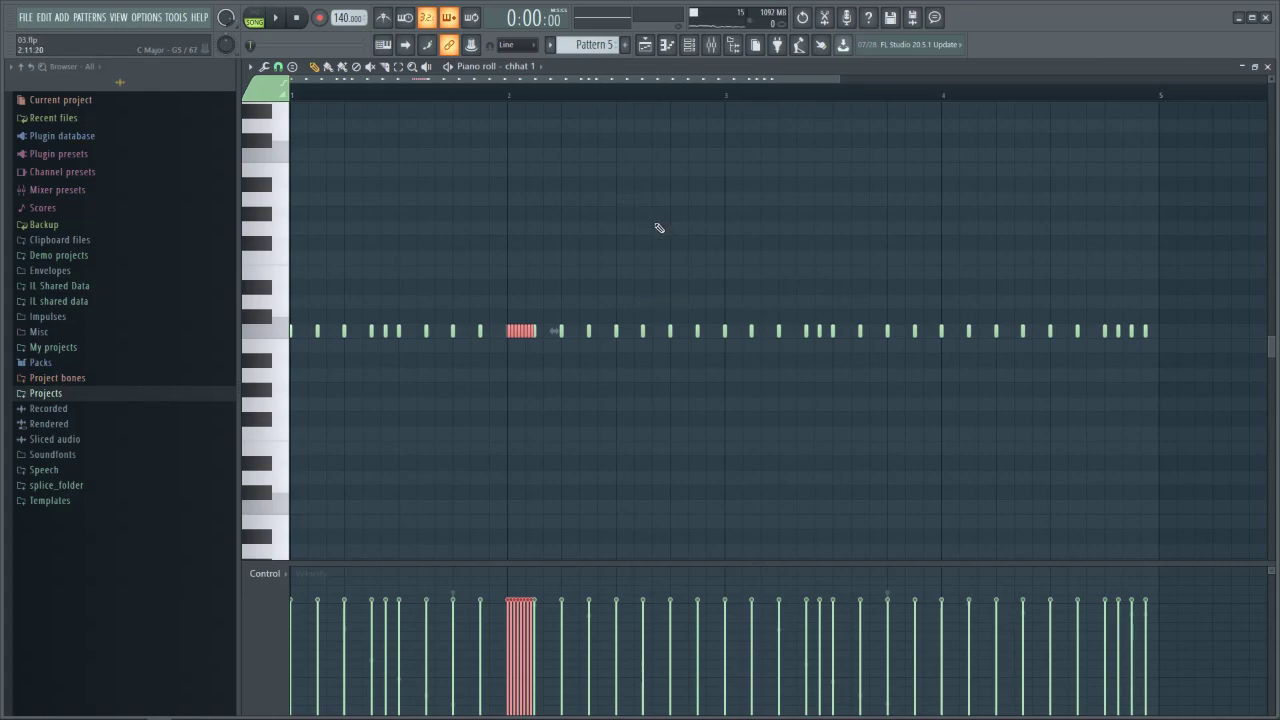
right_click(640, 338)
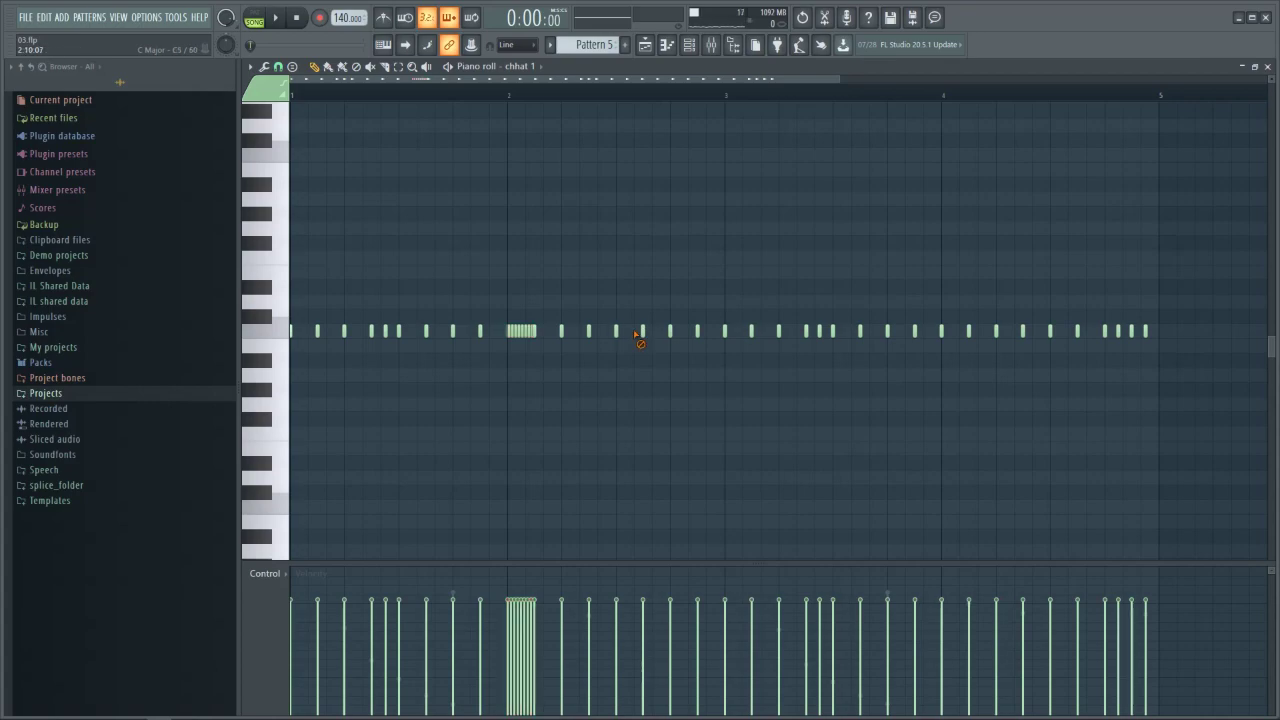
right_click(643, 334)
right_click(670, 334)
right_click(697, 334)
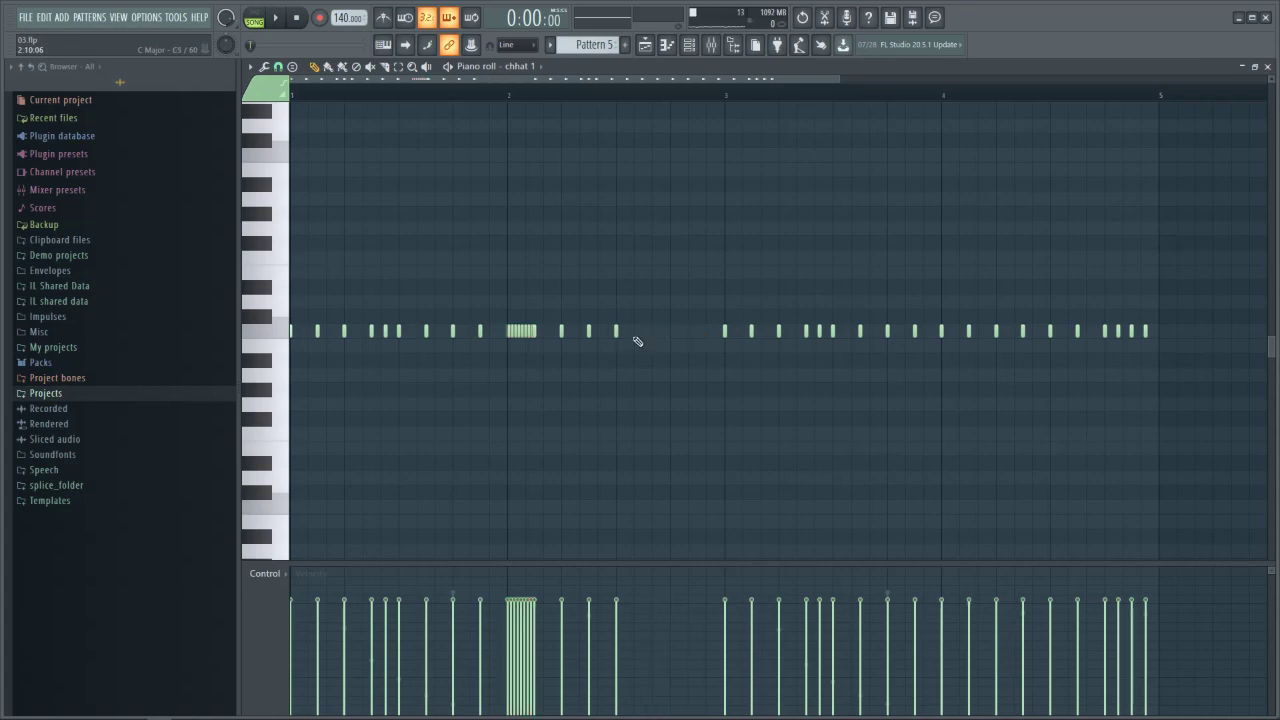
Step: Add five C5 hi-hat notes at 1/3-beat spacing across the second half of bar 2 and play the beat
click(637, 335)
right_click(650, 338)
click(616, 331)
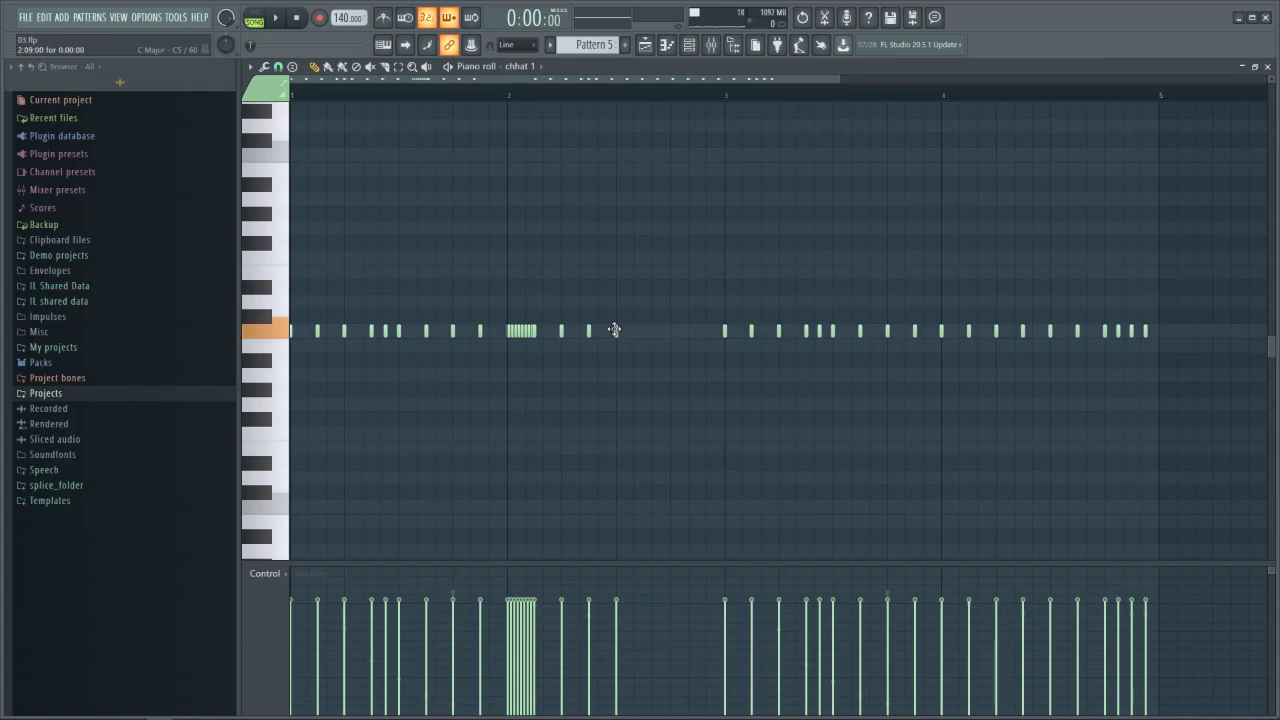
click(634, 333)
click(653, 333)
click(670, 333)
click(688, 333)
click(707, 333)
click(277, 17)
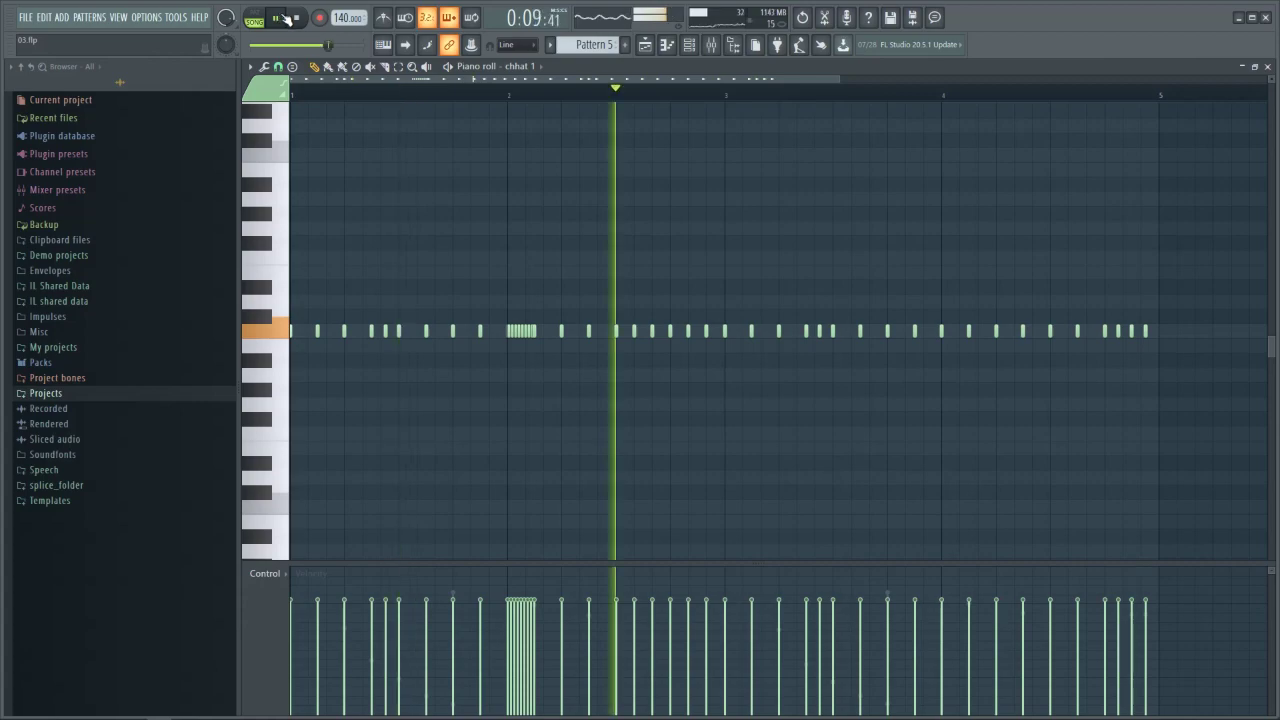
click(294, 17)
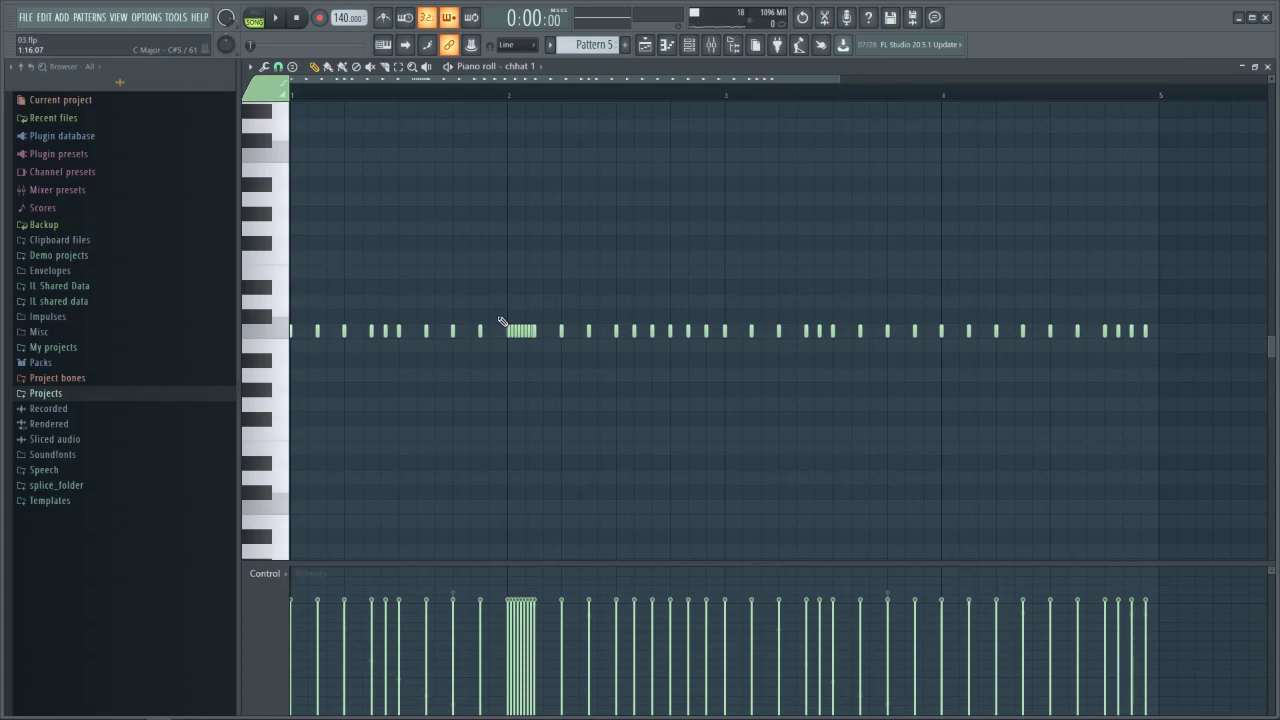
Step: Lower the velocity of the chopped roll at the start of bar 2 to 50% and play the result
drag(499, 314, 527, 345)
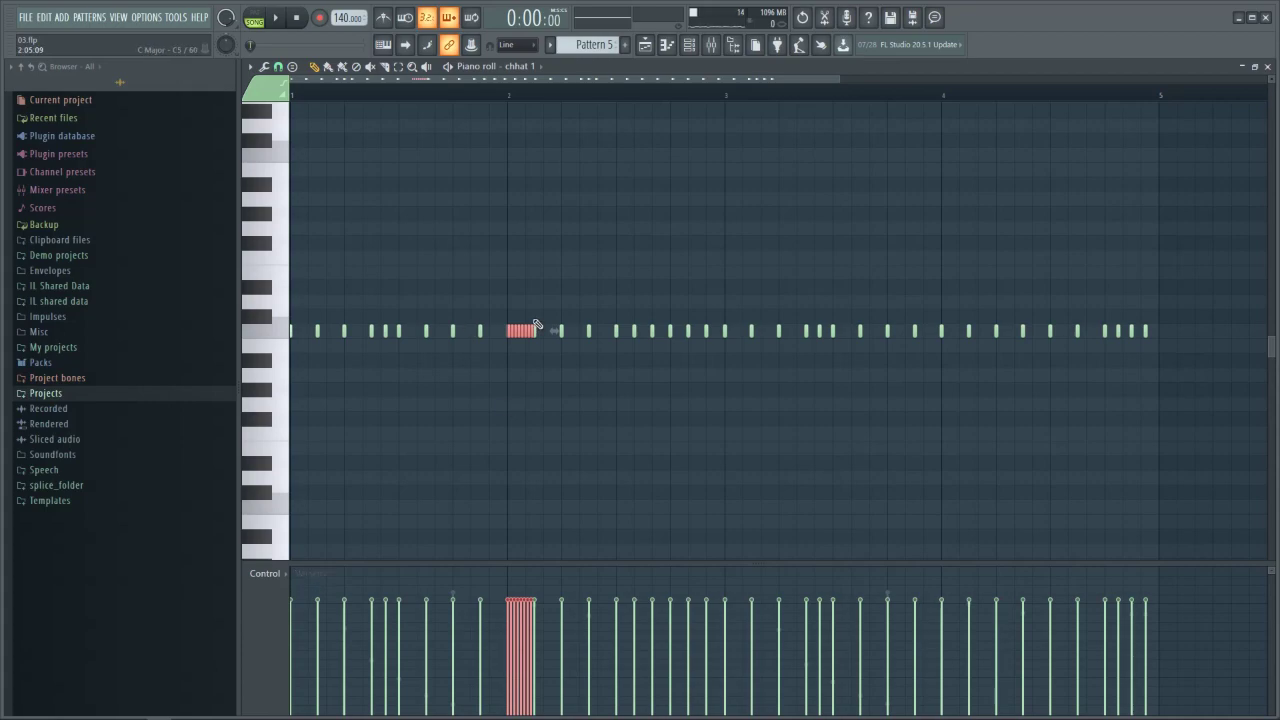
click(509, 645)
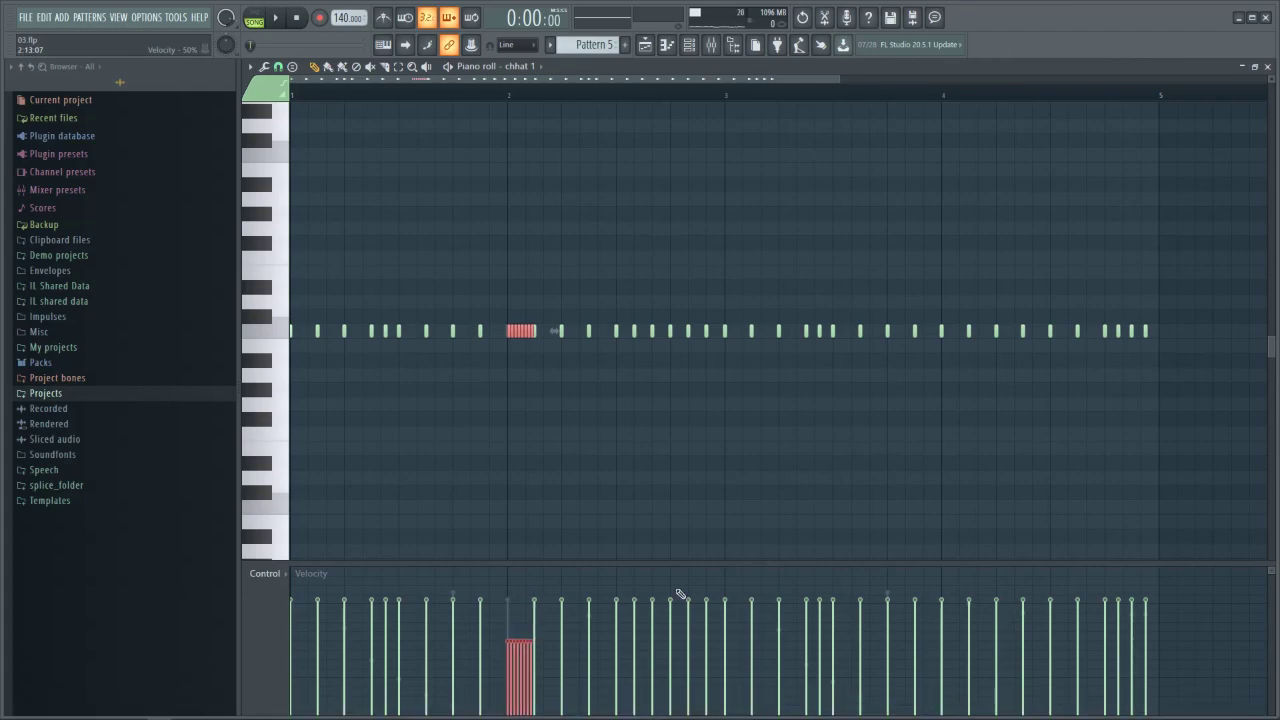
key(ctrl+d)
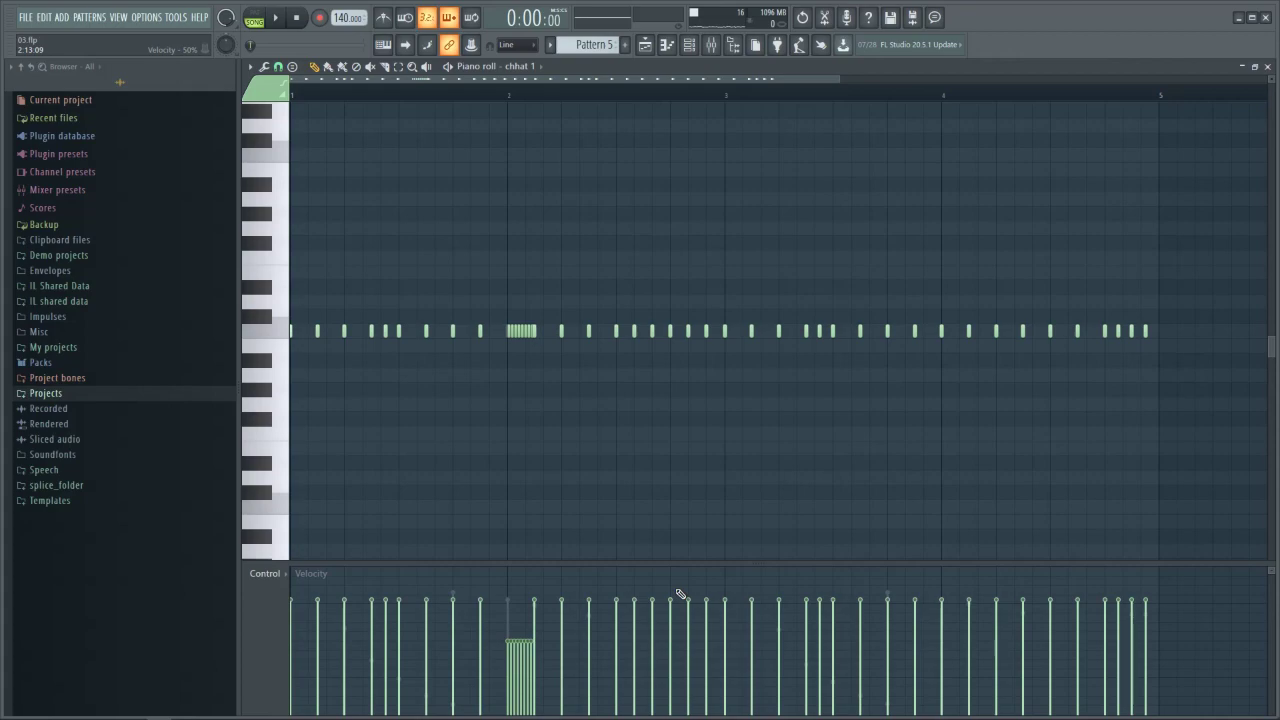
key(space)
key(space)
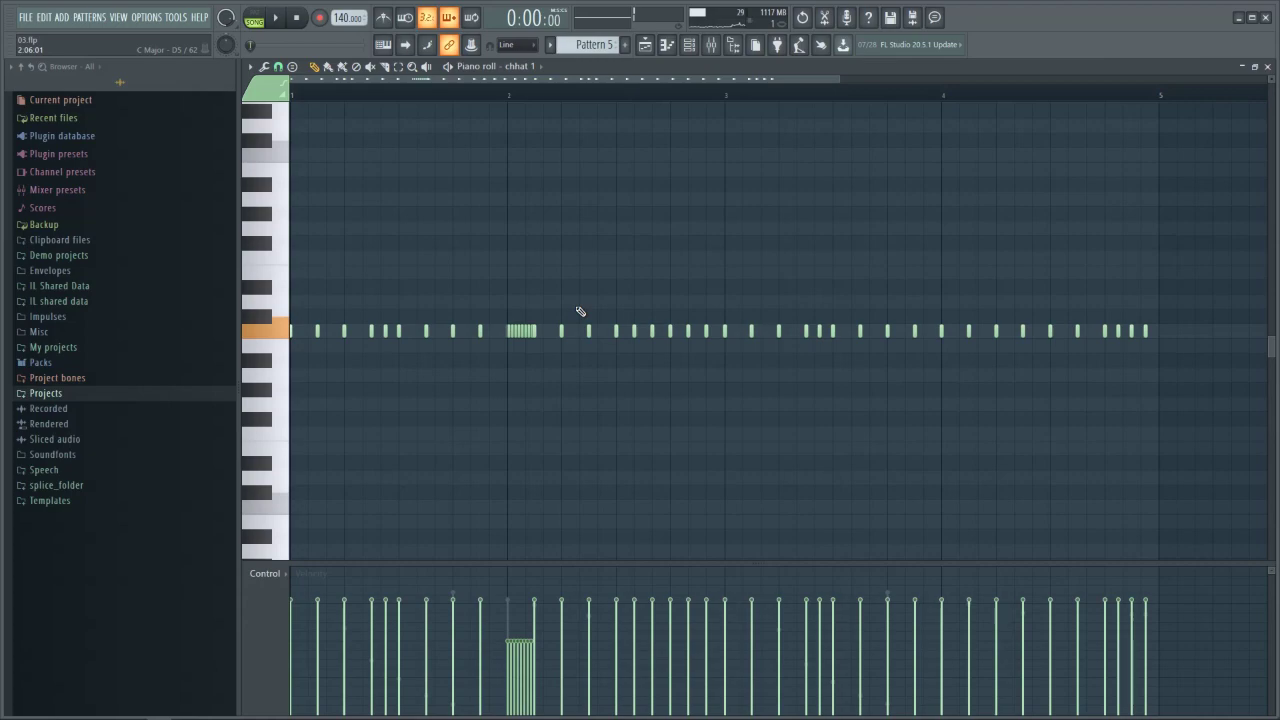
Step: Lower the velocity of the middle hit in the fast triples of bars 1 and 3, and taper the last four hits of bar 4 downward
click(813, 619)
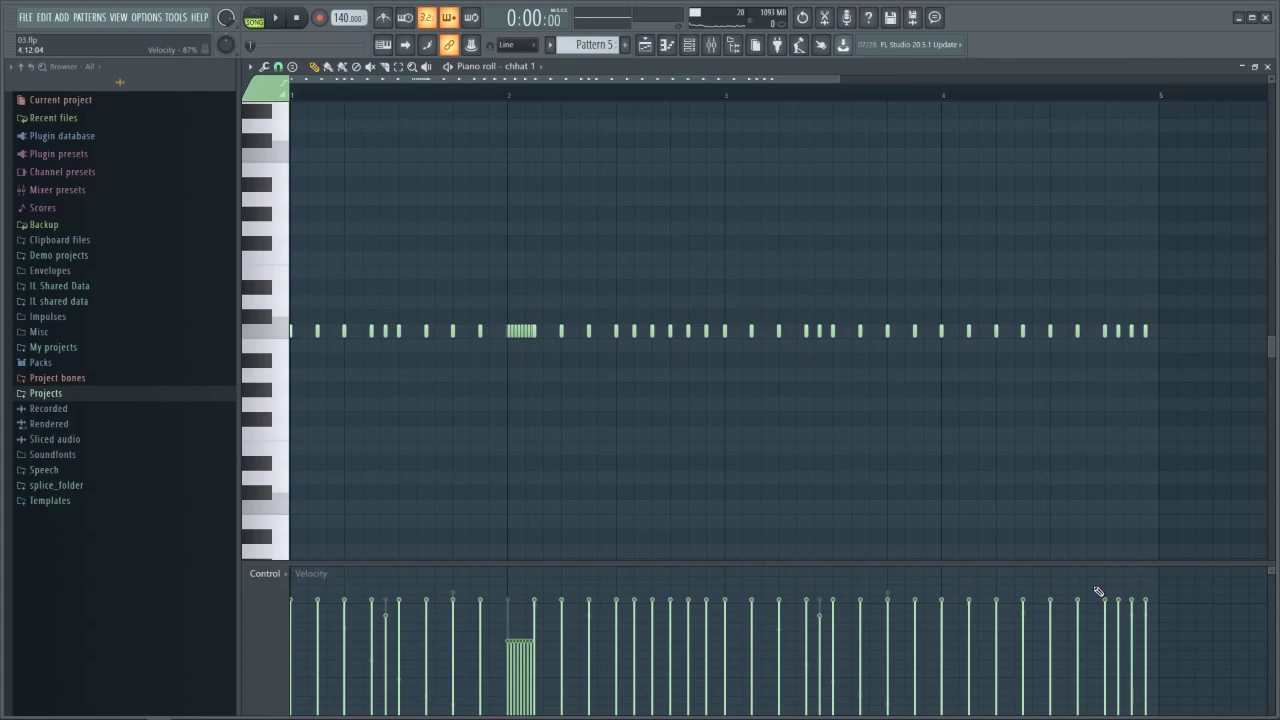
mouse_move(1098, 592)
mouse_down()
mouse_move(1156, 624)
mouse_move(1109, 602)
mouse_up()
drag(1108, 601, 1154, 628)
drag(1154, 628, 1105, 600)
Step: Set the velocity of the chopped roll at the start of bar 2 to about 62% and play the beat
drag(493, 281, 530, 363)
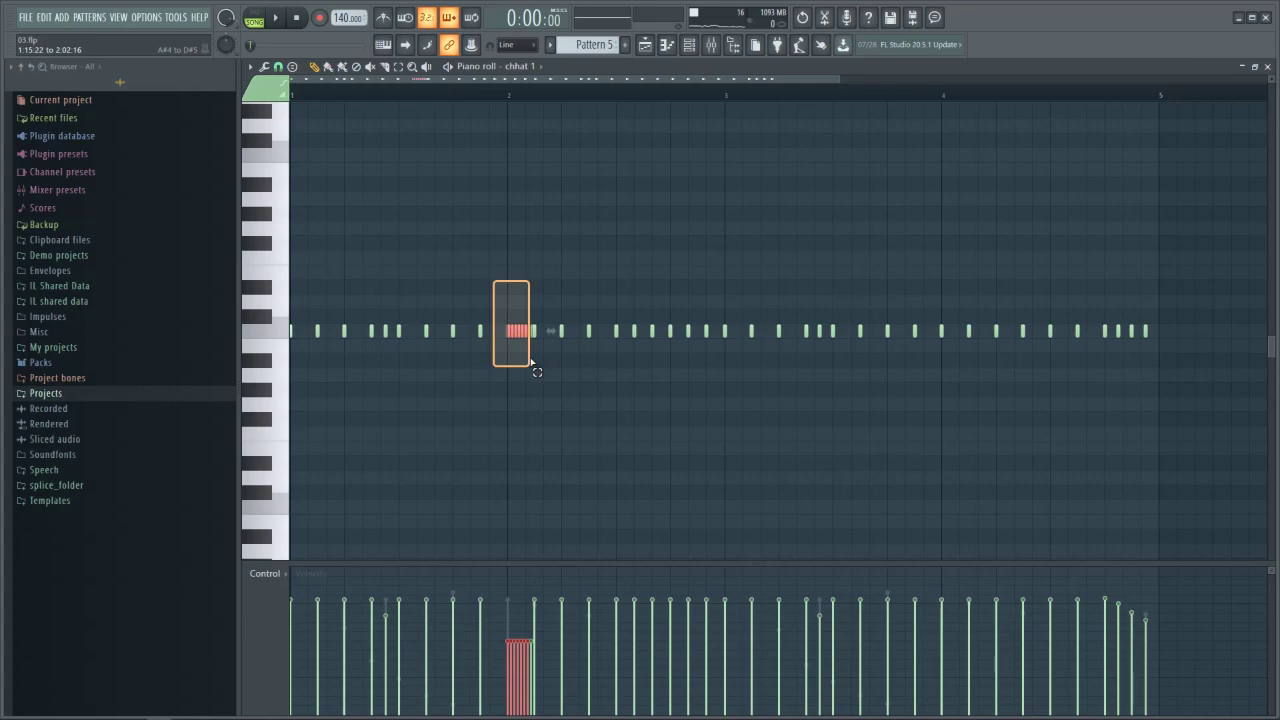
drag(531, 362, 535, 363)
drag(519, 641, 519, 624)
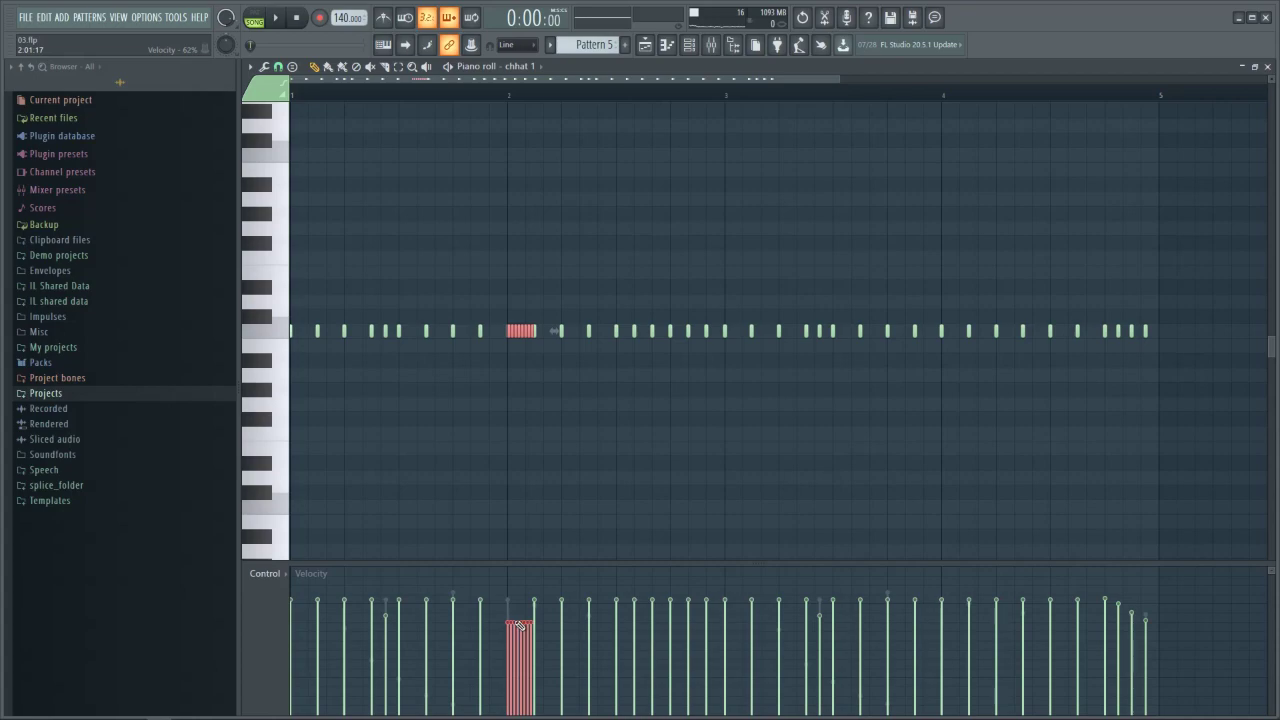
mouse_move(519, 625)
mouse_down()
mouse_move(514, 636)
mouse_move(534, 636)
mouse_up()
drag(535, 636, 535, 627)
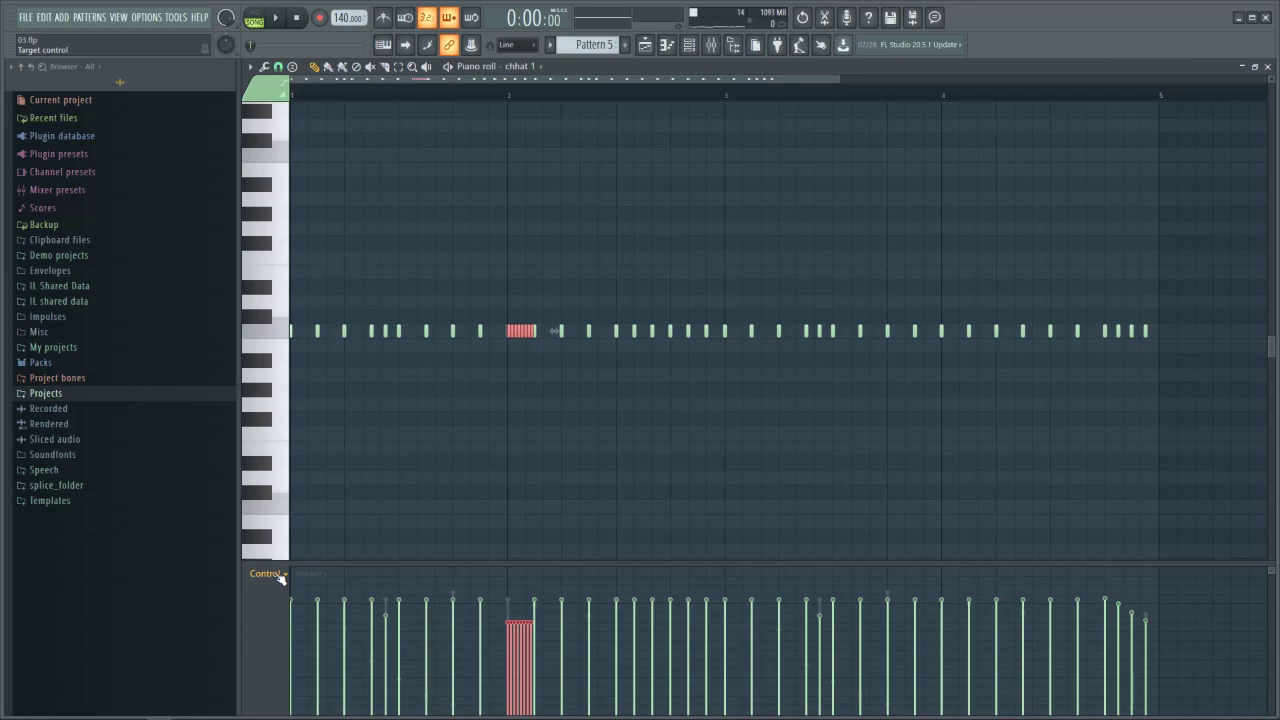
key(space)
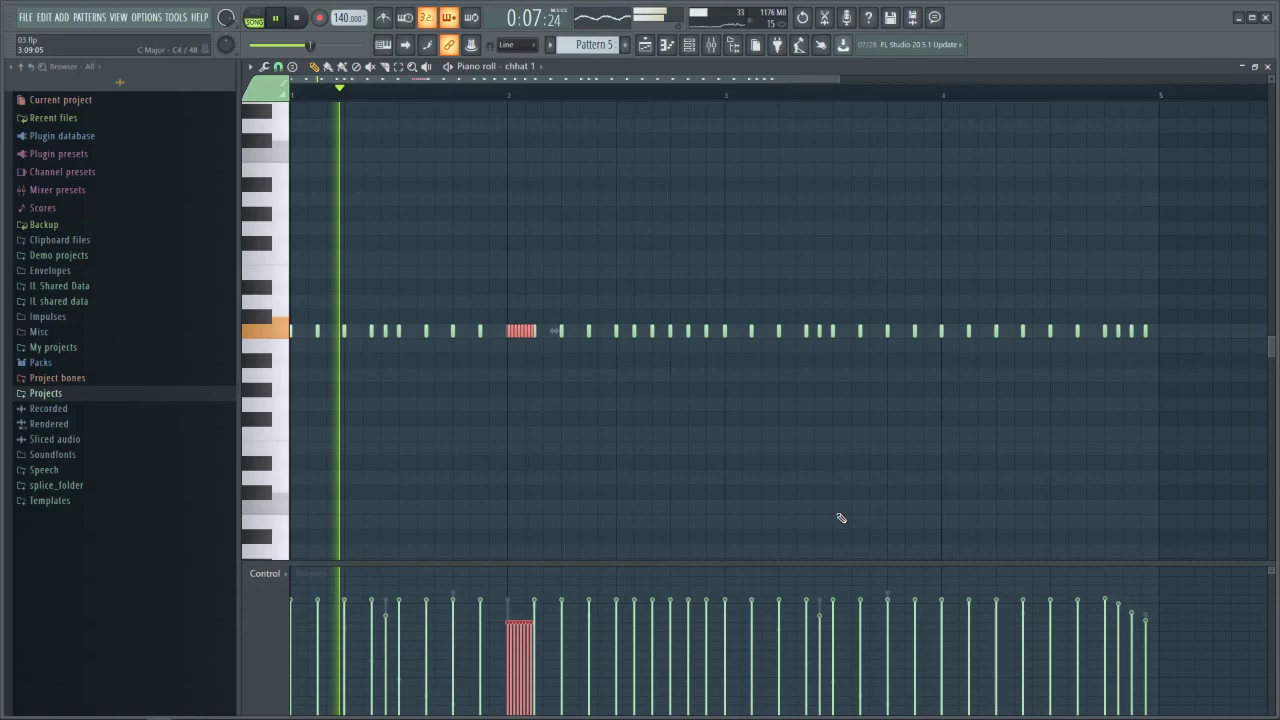
key(space)
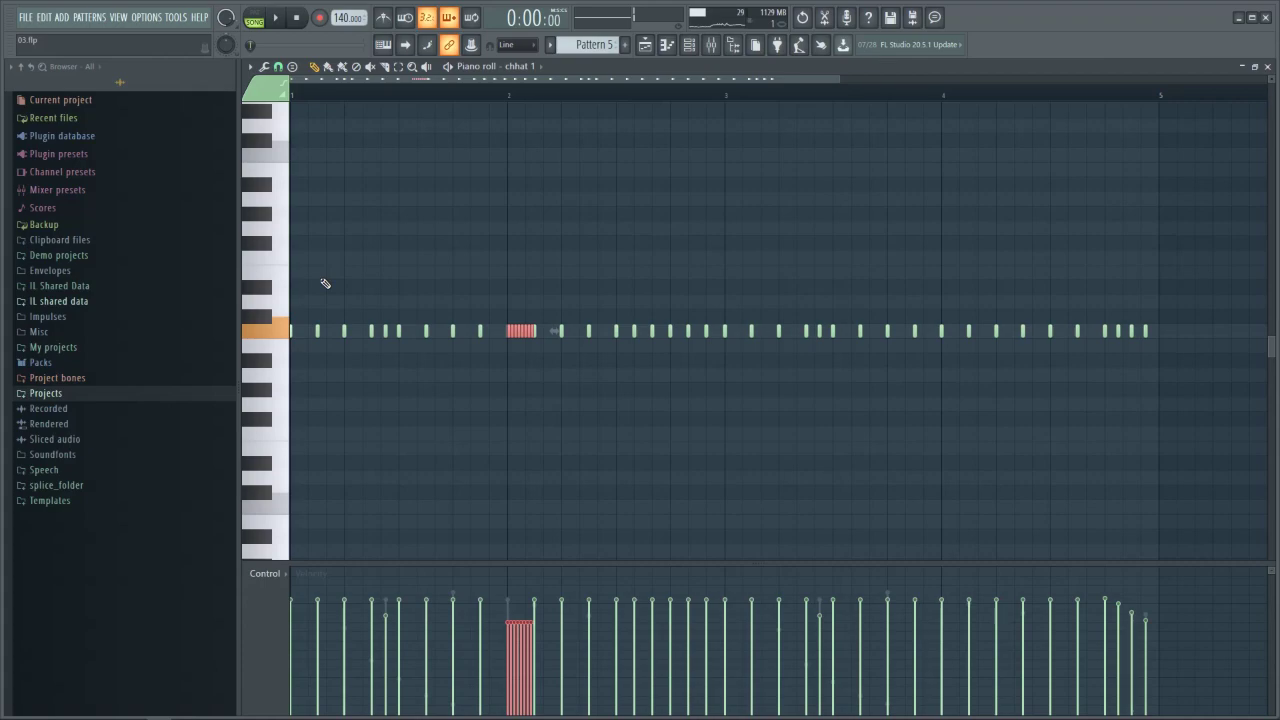
Step: Randomize the velocity by 9% for the regular hi-hat notes, leaving out the fast triples, the chopped roll and the last four hits
drag(556, 311, 689, 350)
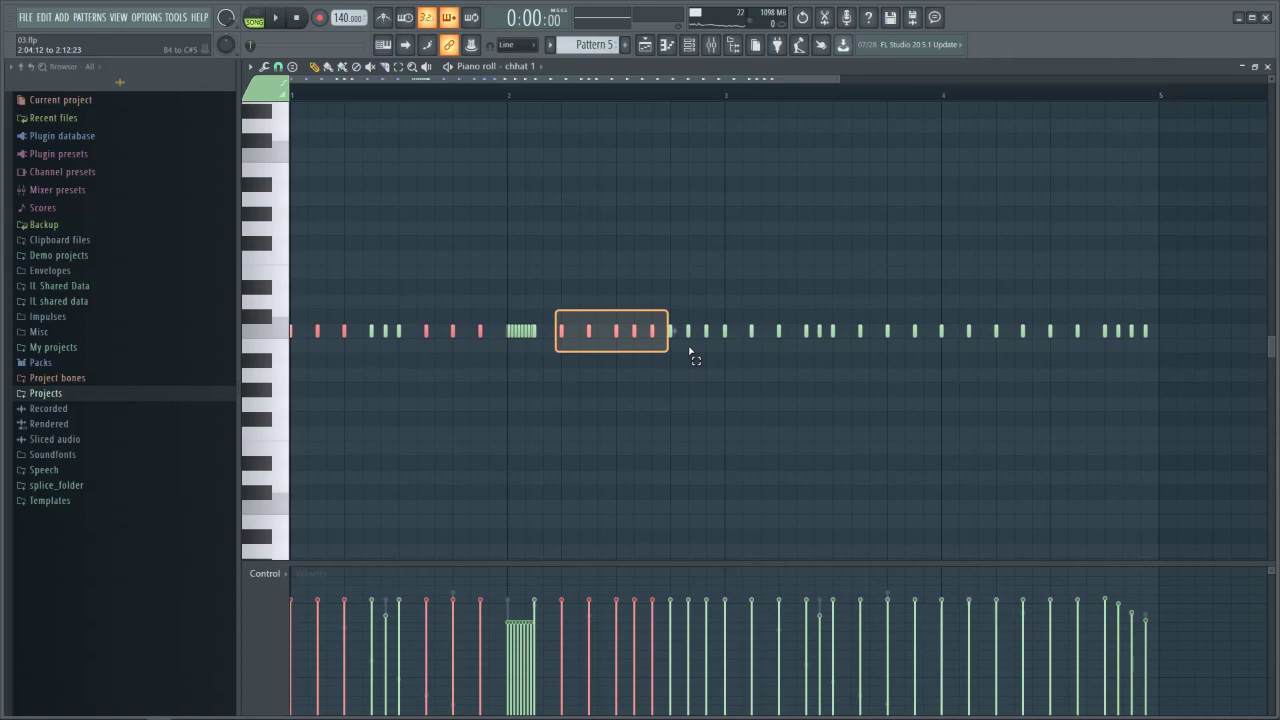
drag(689, 350, 1090, 360)
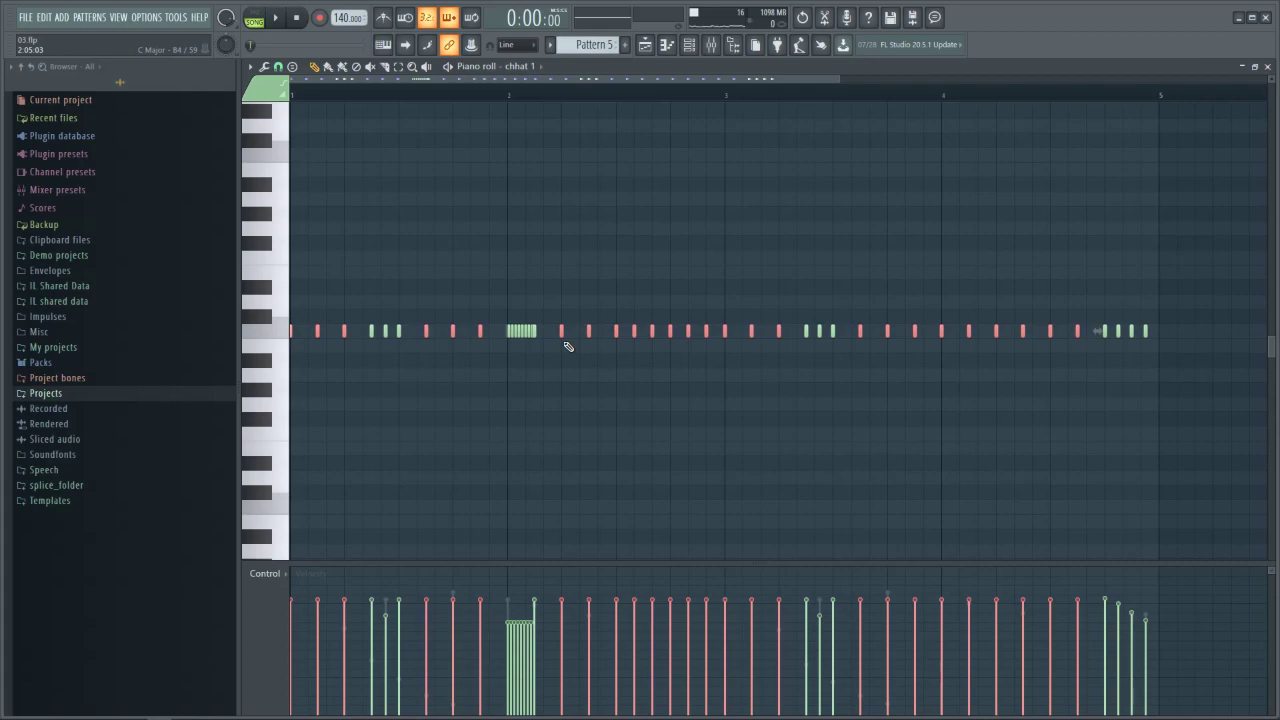
key(alt+r)
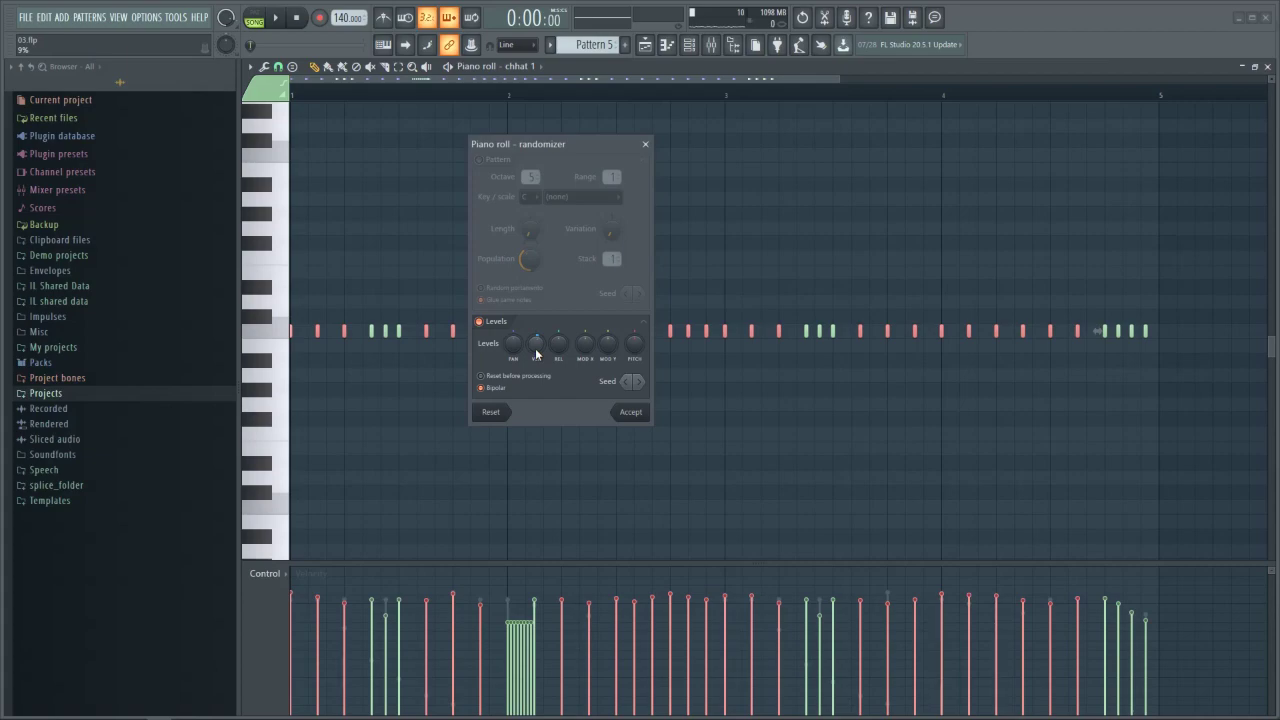
click(631, 416)
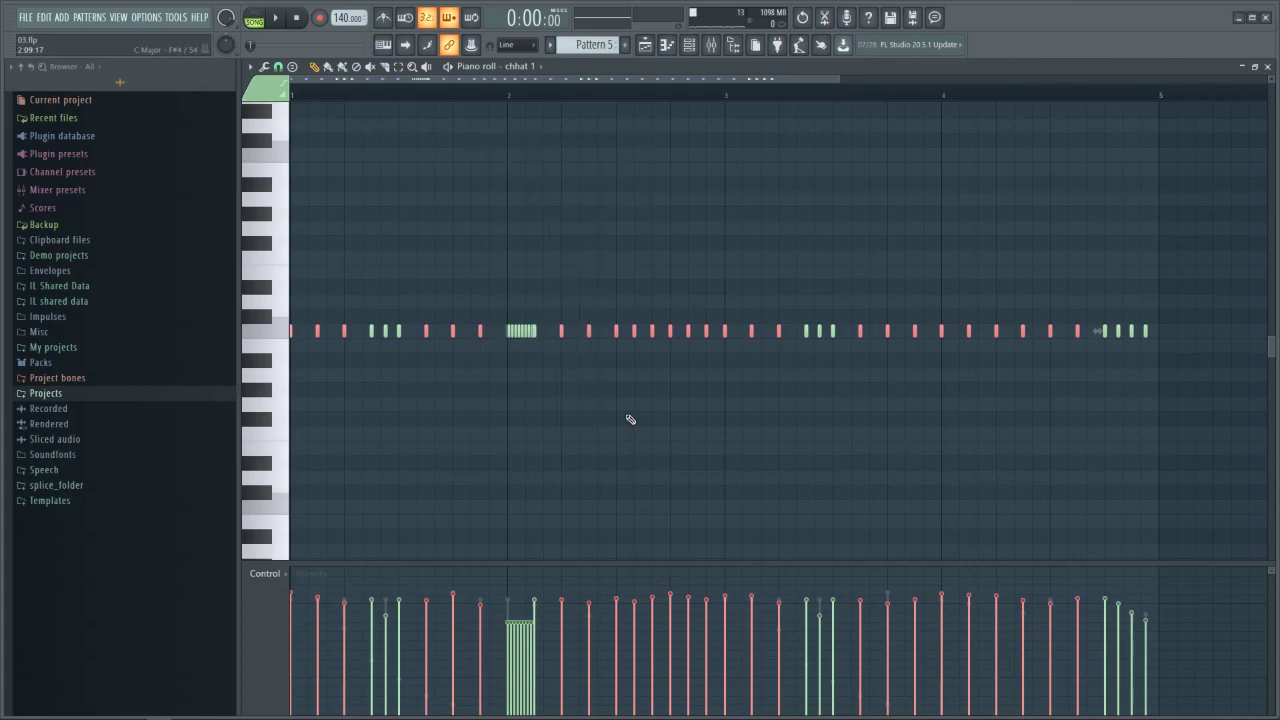
key(ctrl+d)
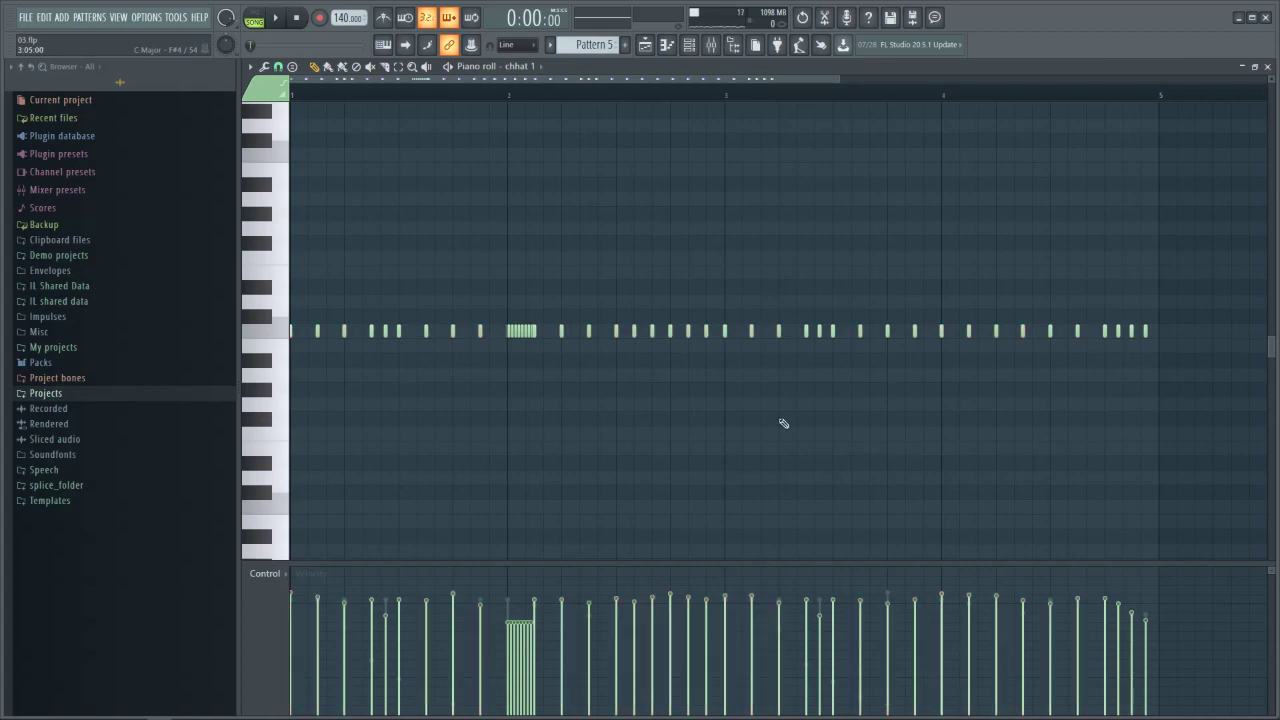
Step: Randomize the panning of all hi-hat notes except the chopped roll by 34% and play the beat
key(alt+r)
drag(517, 353, 517, 344)
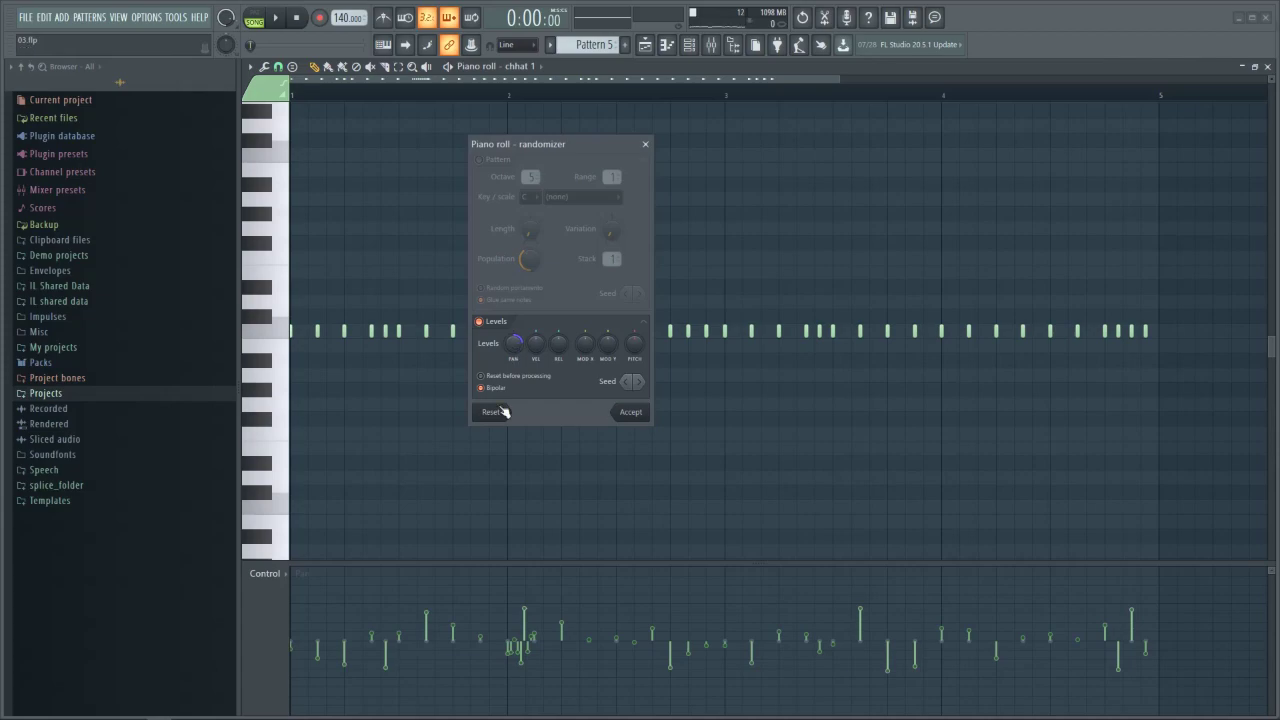
drag(547, 316, 1150, 340)
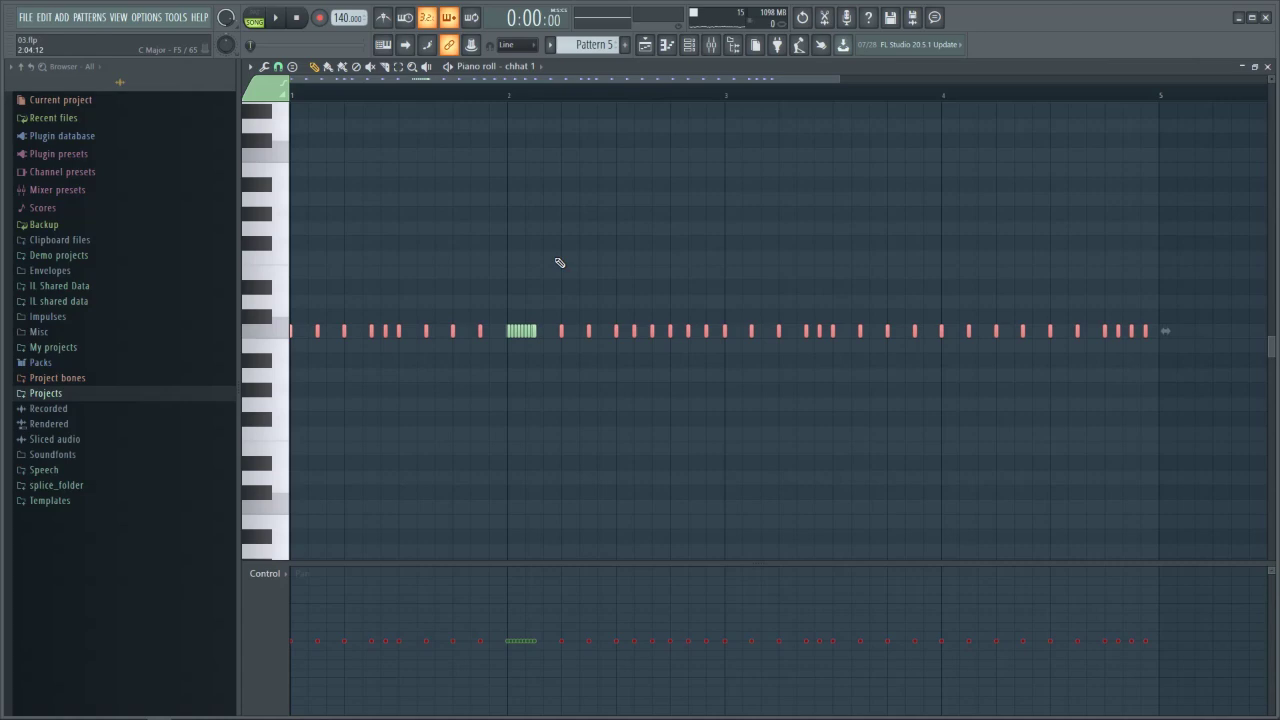
key(alt+r)
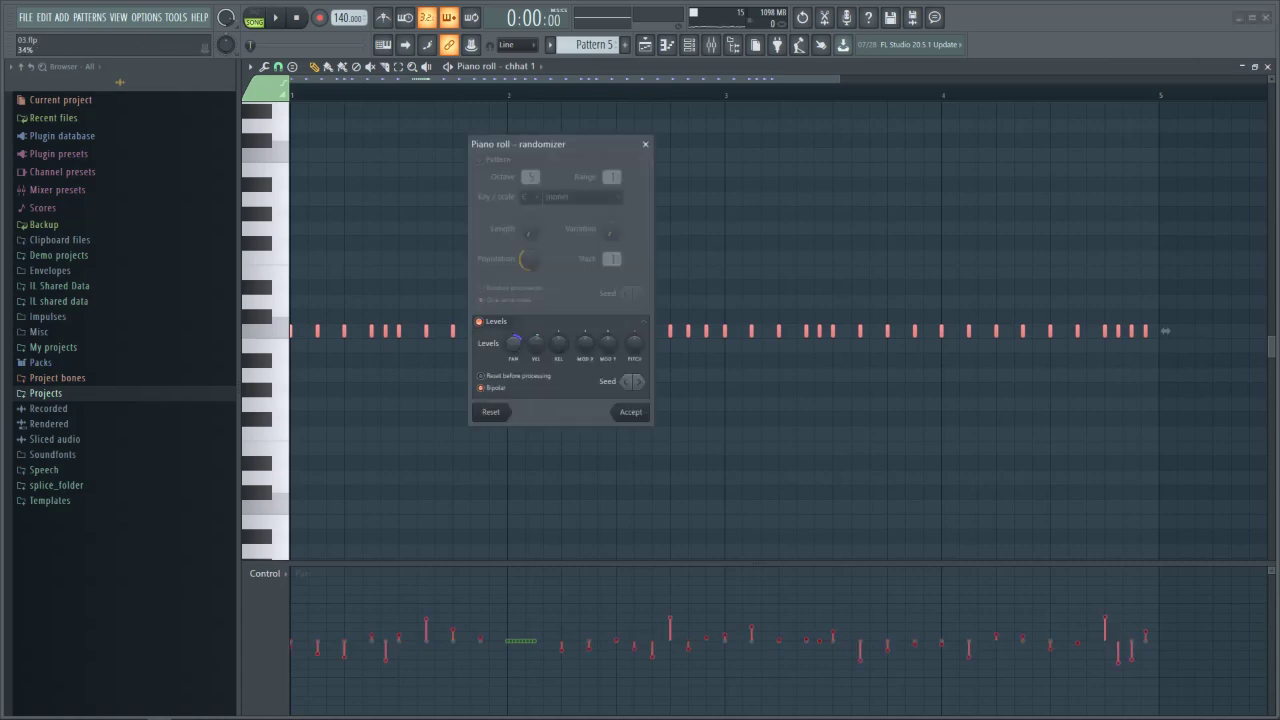
click(616, 408)
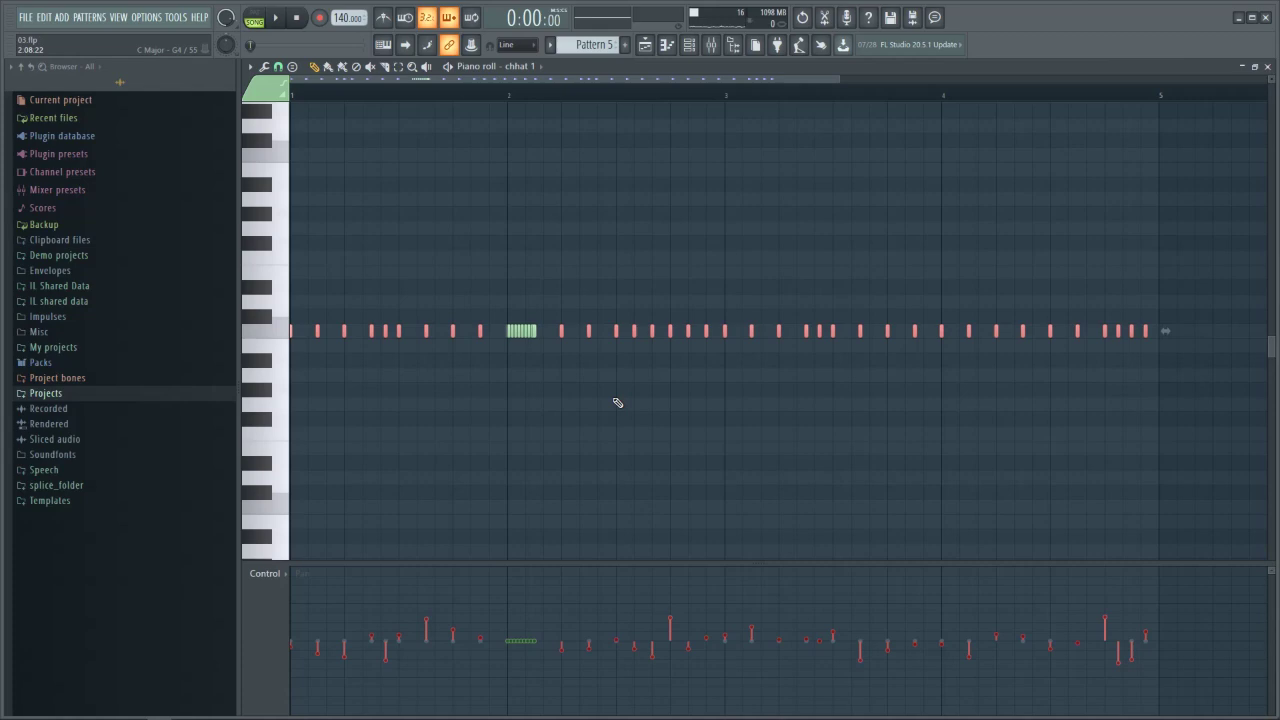
key(space)
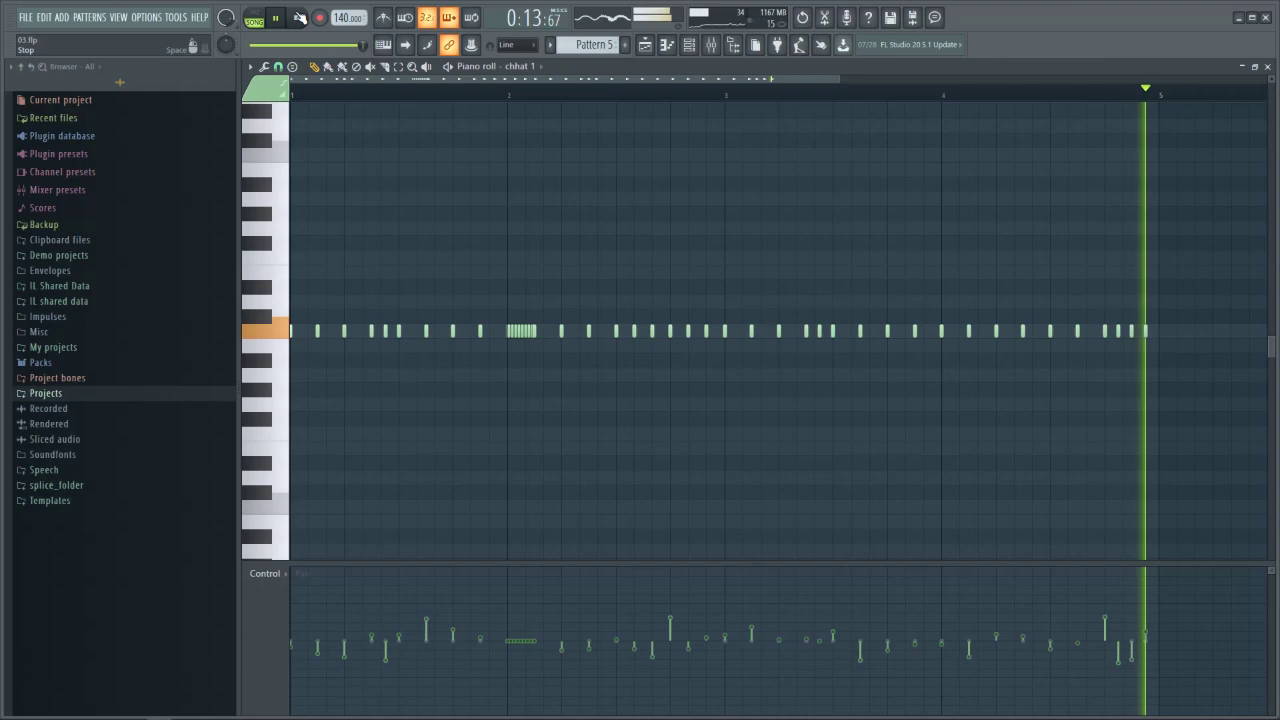
click(298, 17)
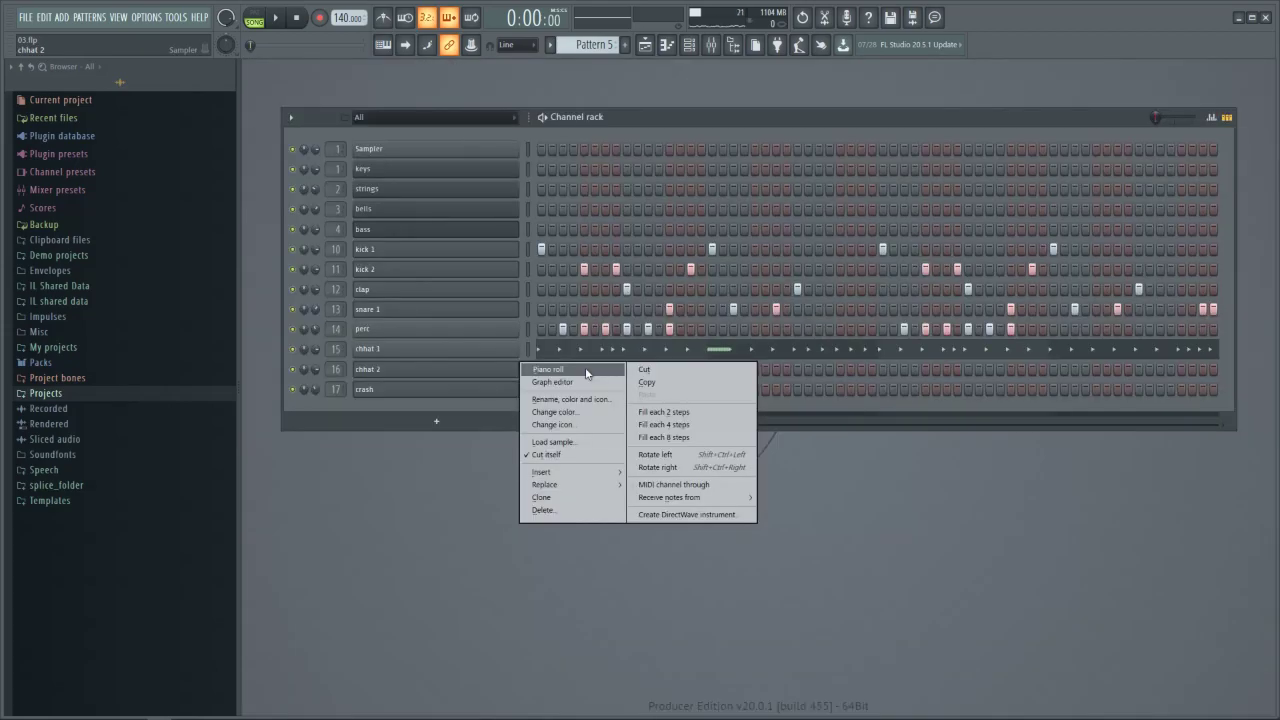
Step: In the chhat 2 piano roll, add six-note 1/3-beat runs on G4 and B4 in the second halves of bars 1 and 3
click(587, 372)
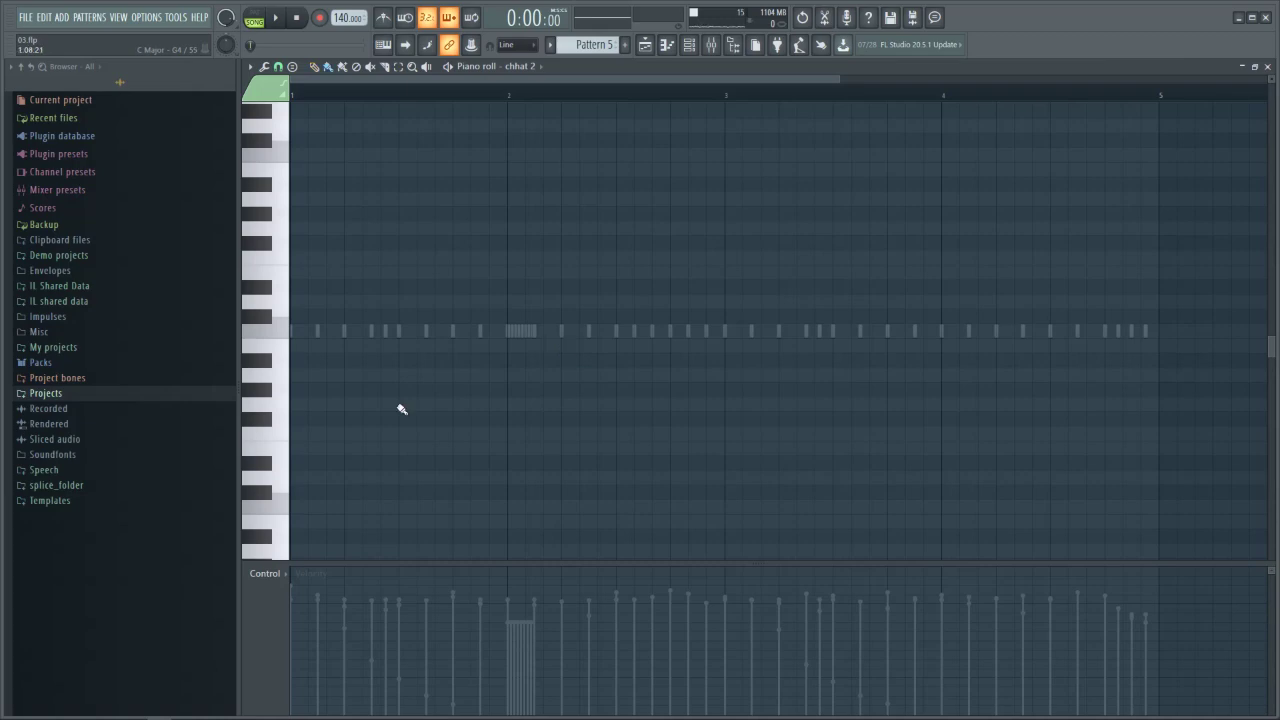
drag(401, 409, 489, 407)
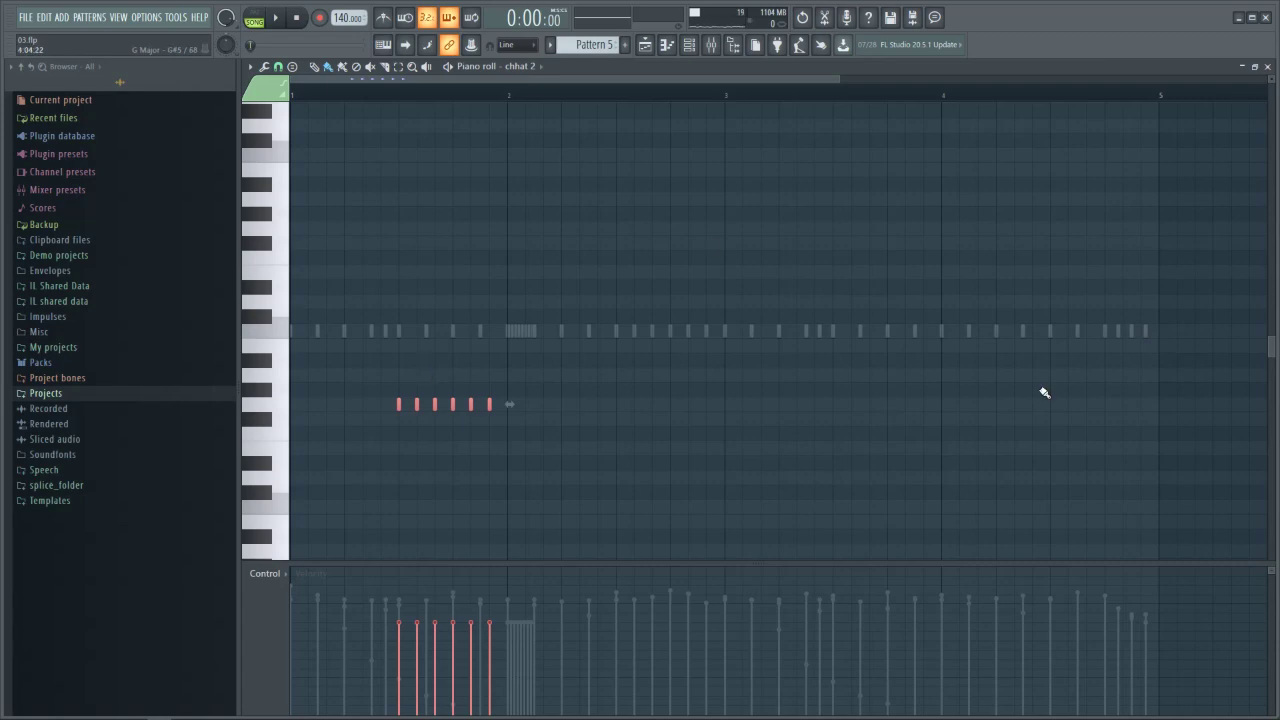
click(838, 345)
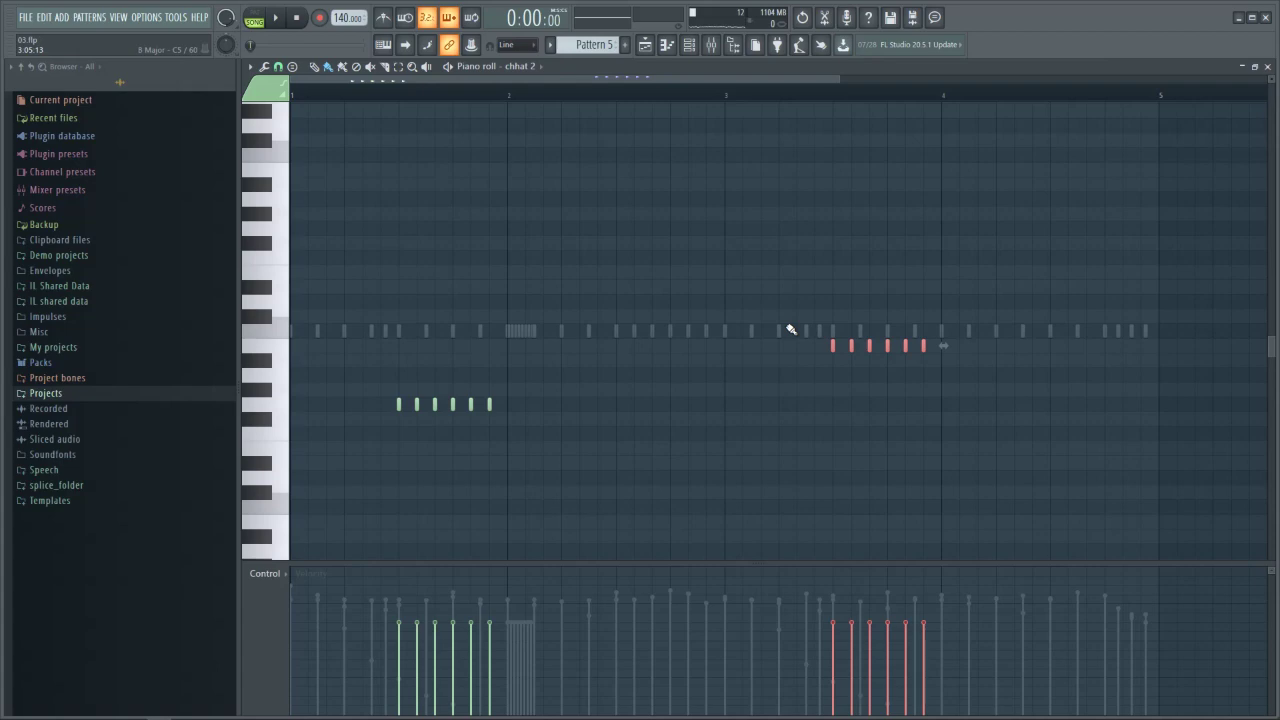
Step: Play the beat and add a six-note 1/3-beat run on D#5 in the second half of bar 4
key(space)
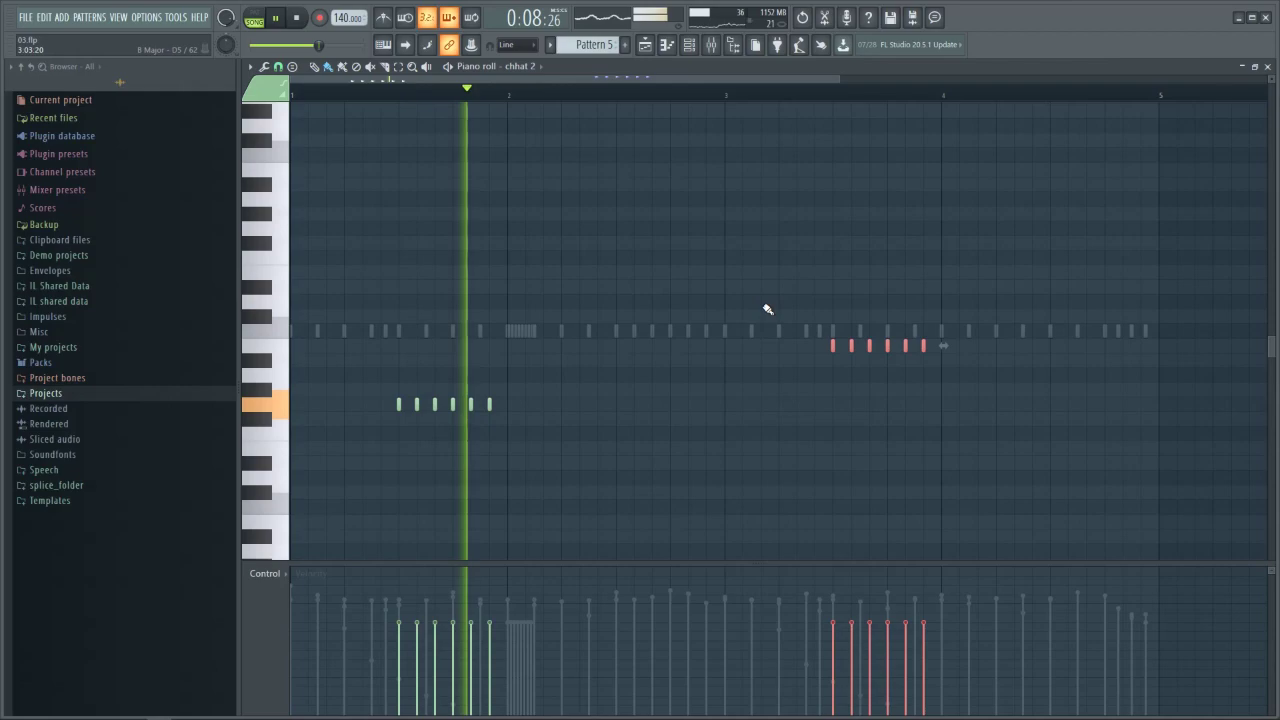
click(1050, 288)
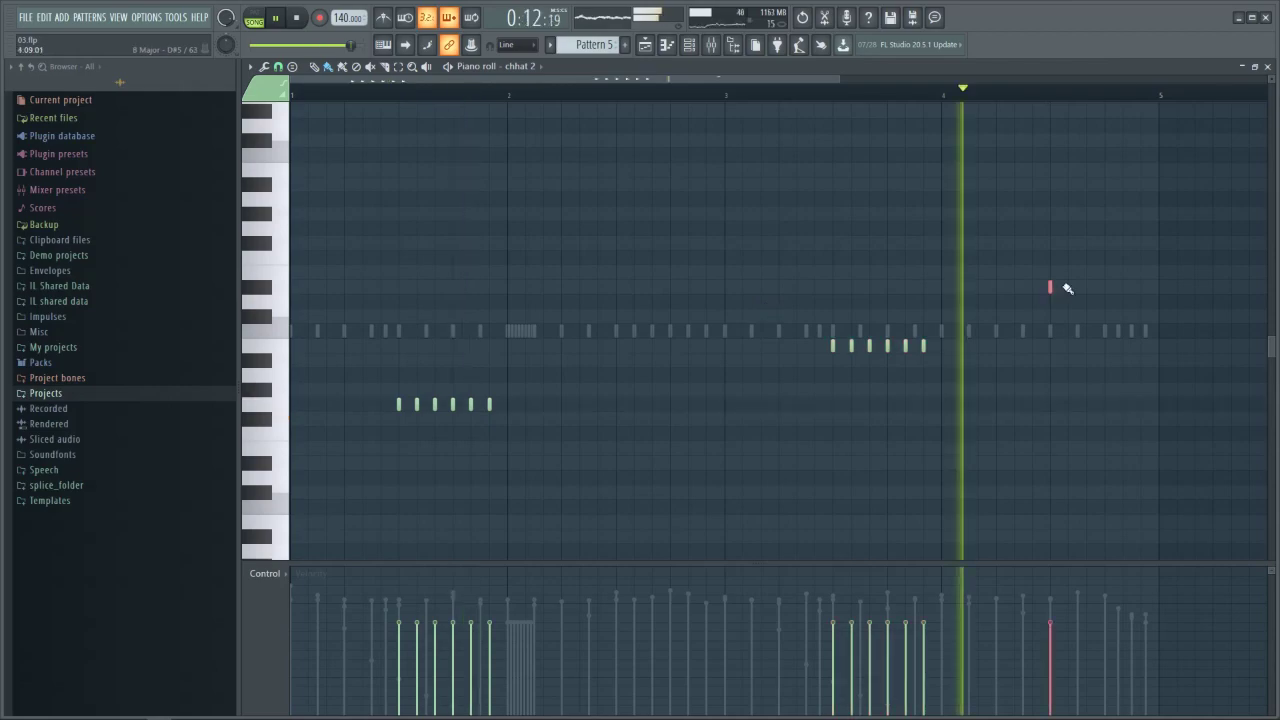
drag(1067, 289, 1143, 288)
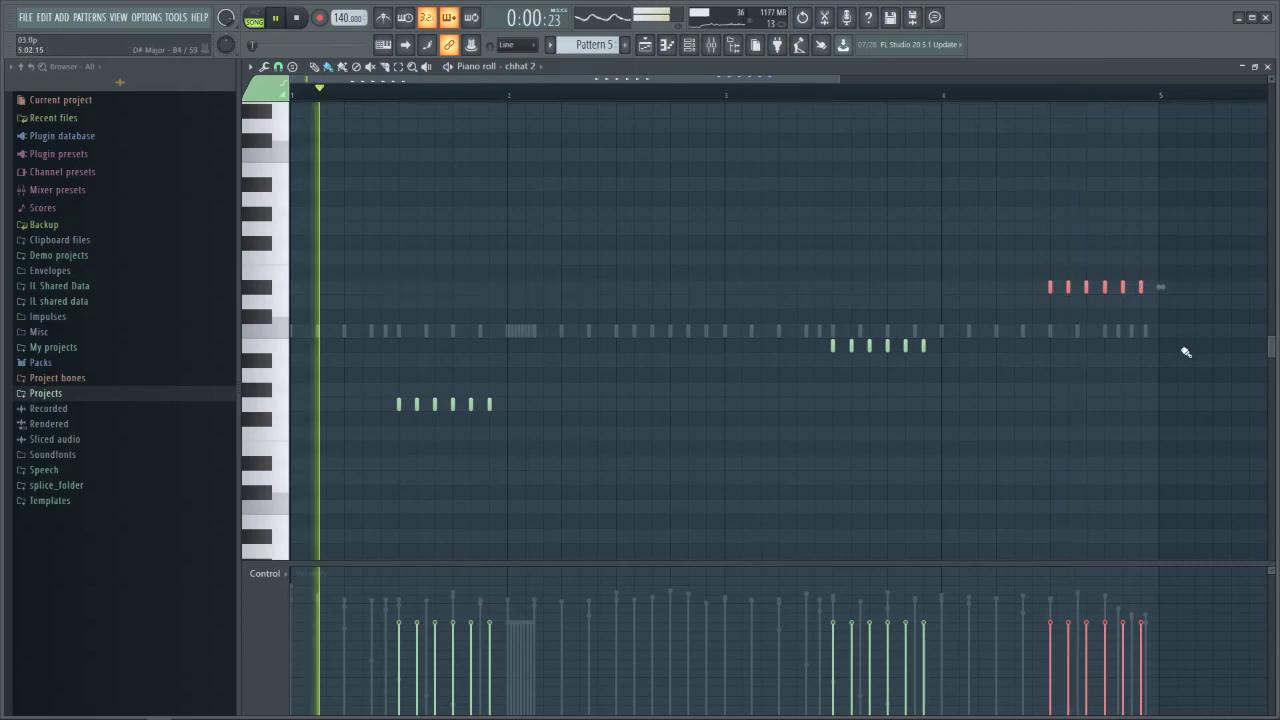
key(space)
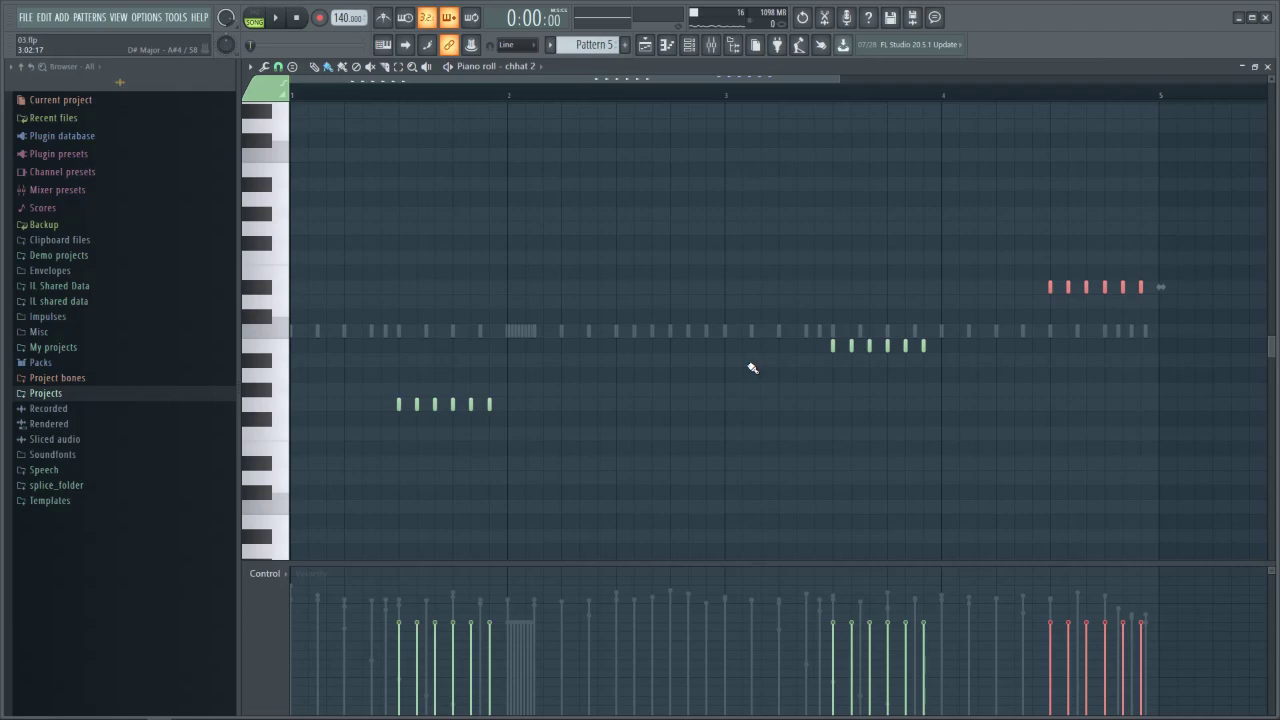
Step: Randomize the panning of all the chhat 2 notes
key(alt+r)
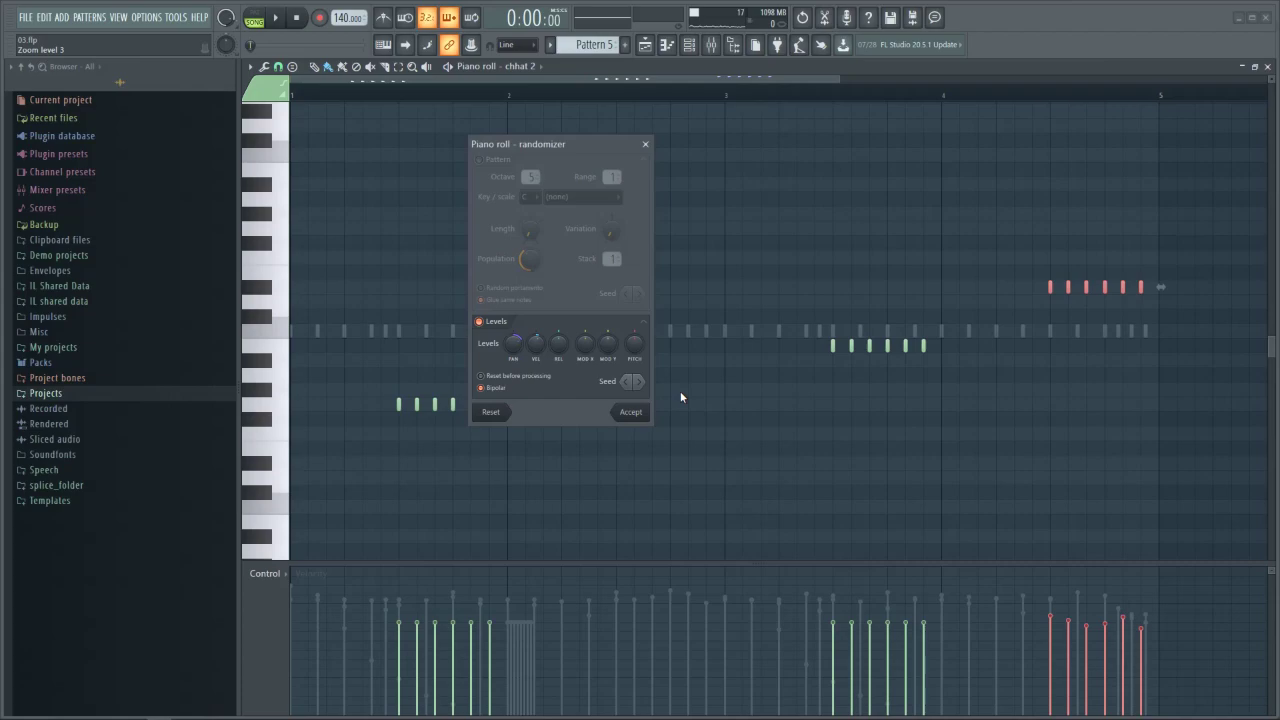
key(Escape)
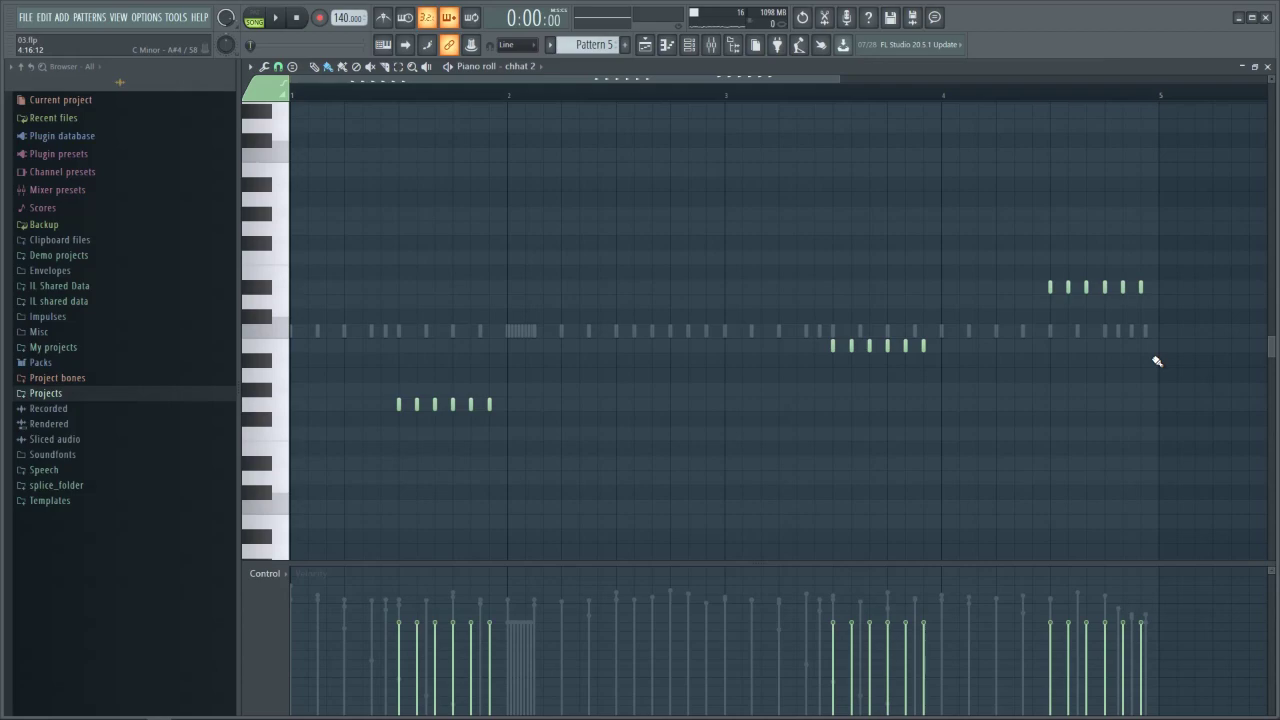
key(alt+r)
drag(514, 343, 514, 318)
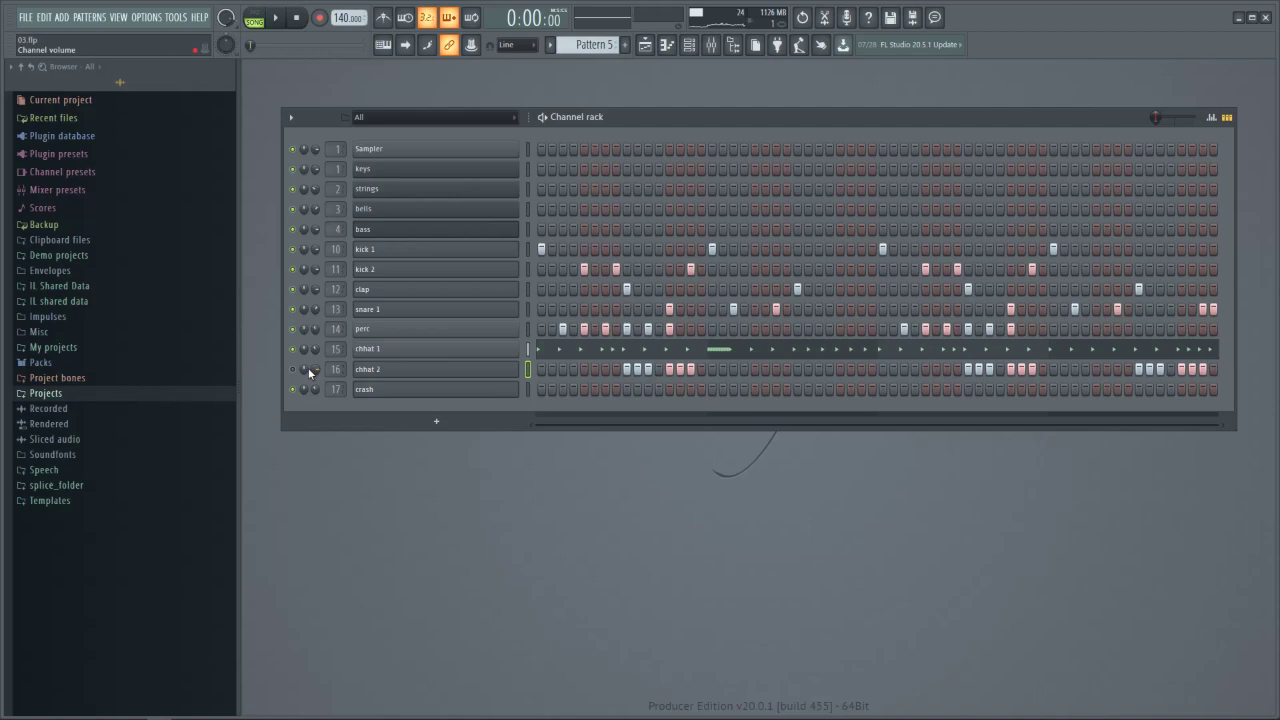
Step: Adjust the chhat 2 channel volume in the channel rack and open the mixer
drag(317, 373, 317, 395)
drag(317, 395, 315, 373)
click(711, 45)
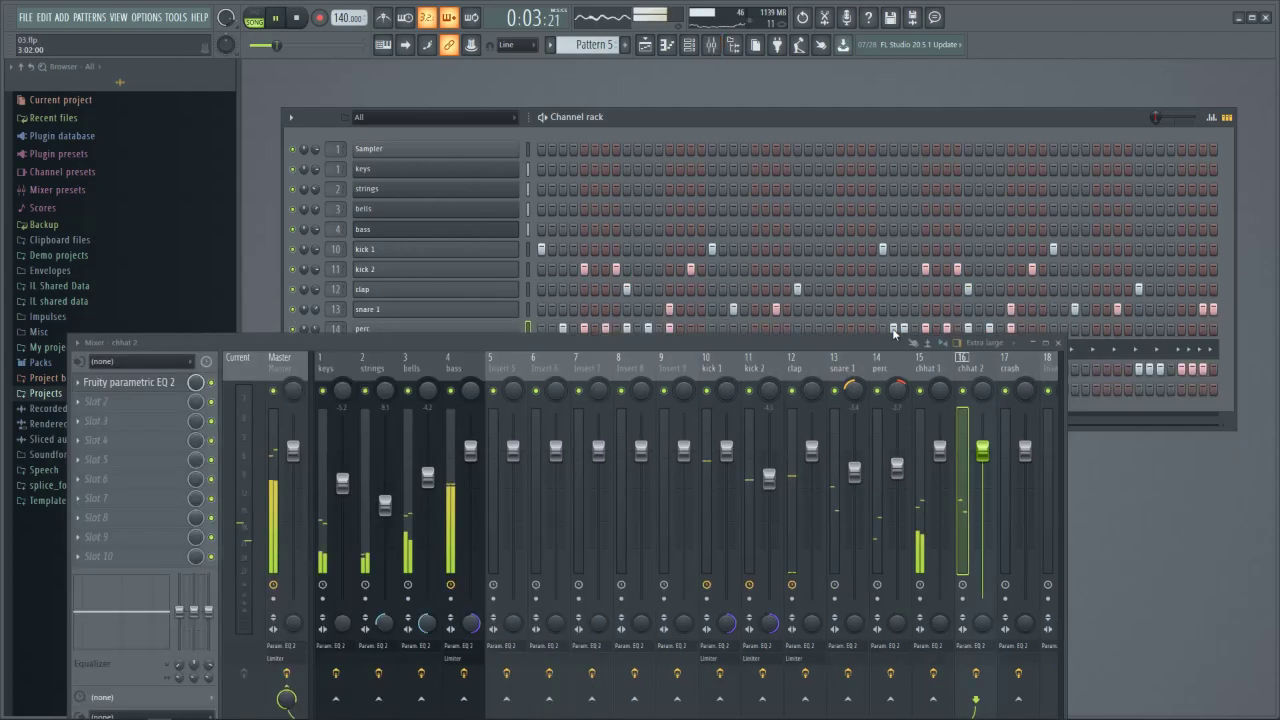
Step: Audition the beat and lower the mixer faders of chhat 1, to about -2.8 dB, and chhat 2
key(space)
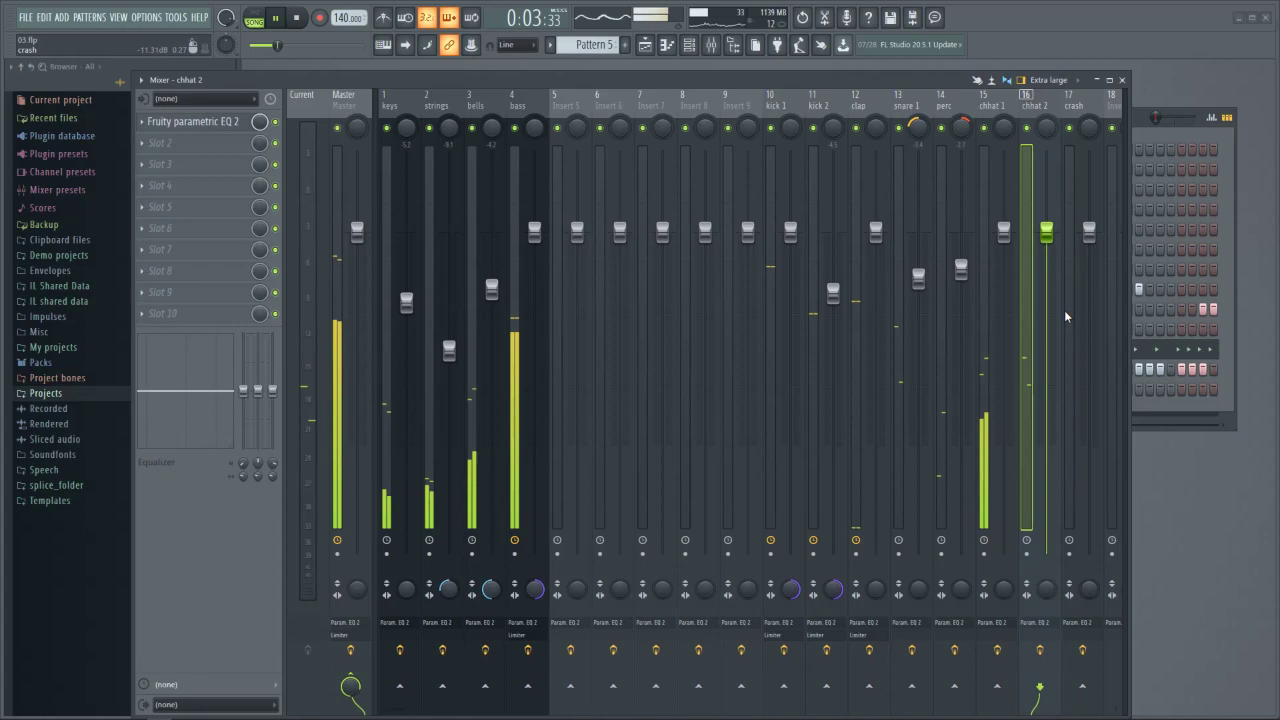
key(space)
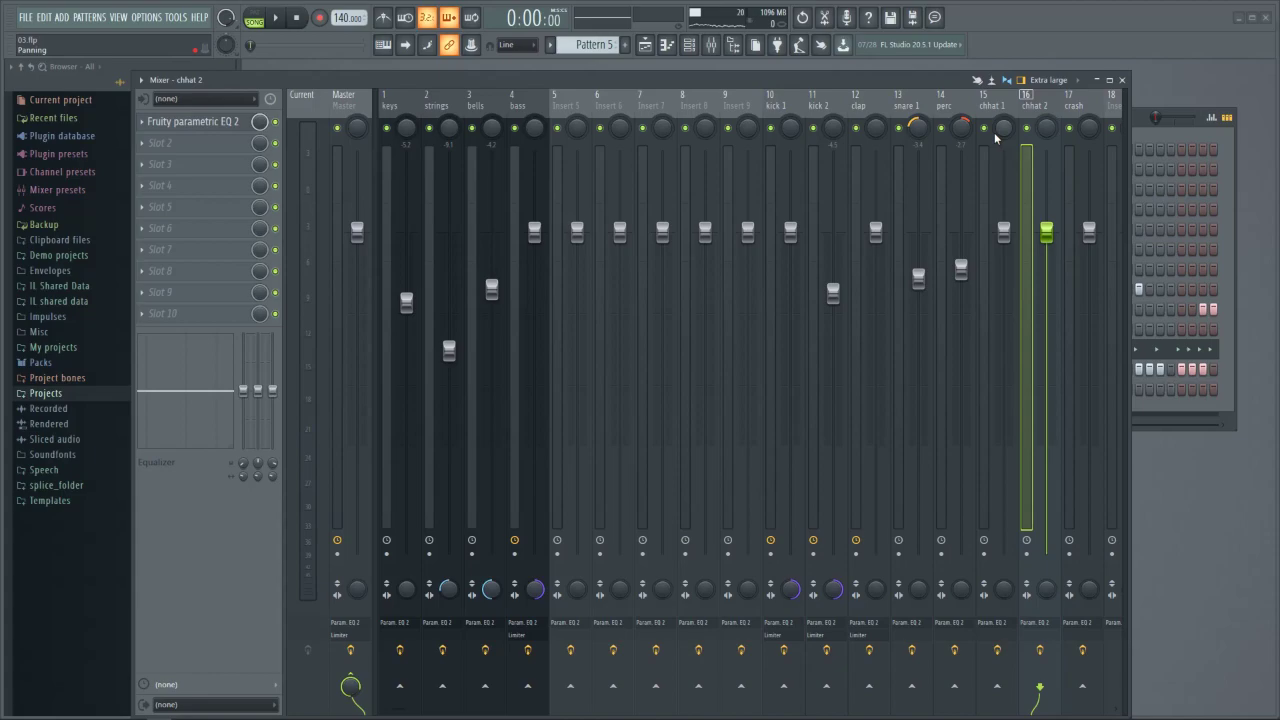
key(space)
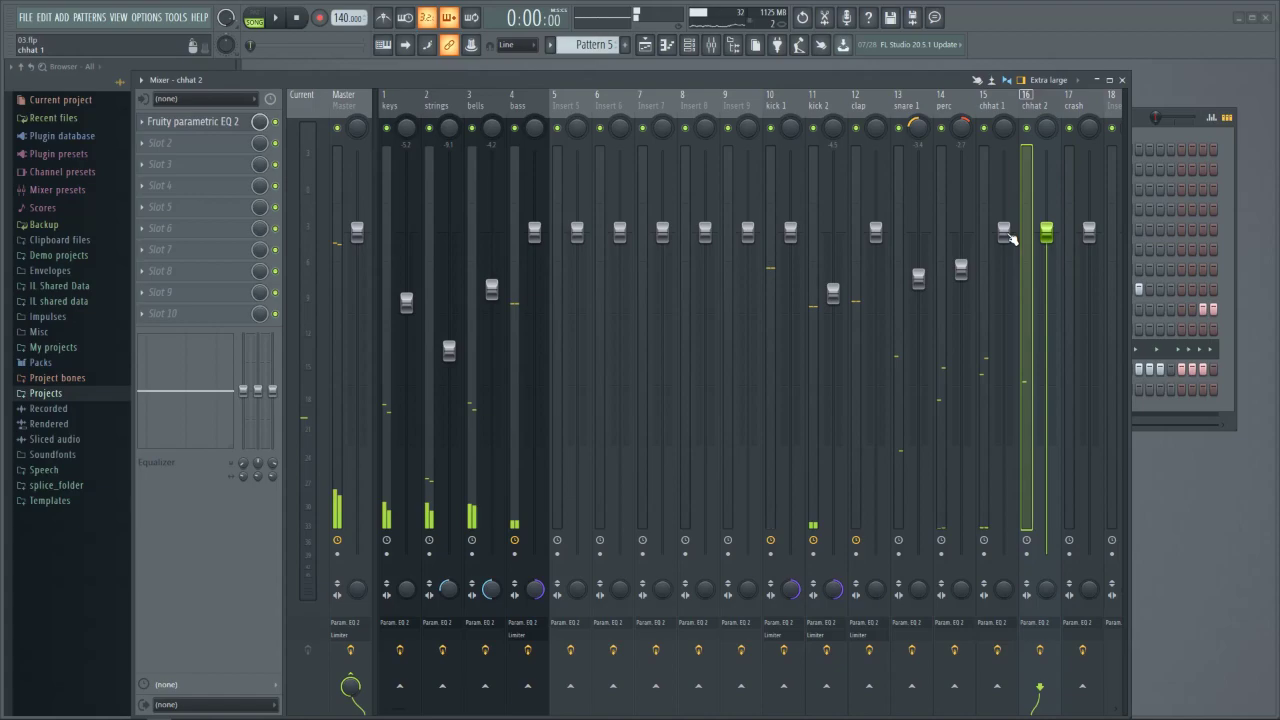
drag(1010, 237, 1010, 275)
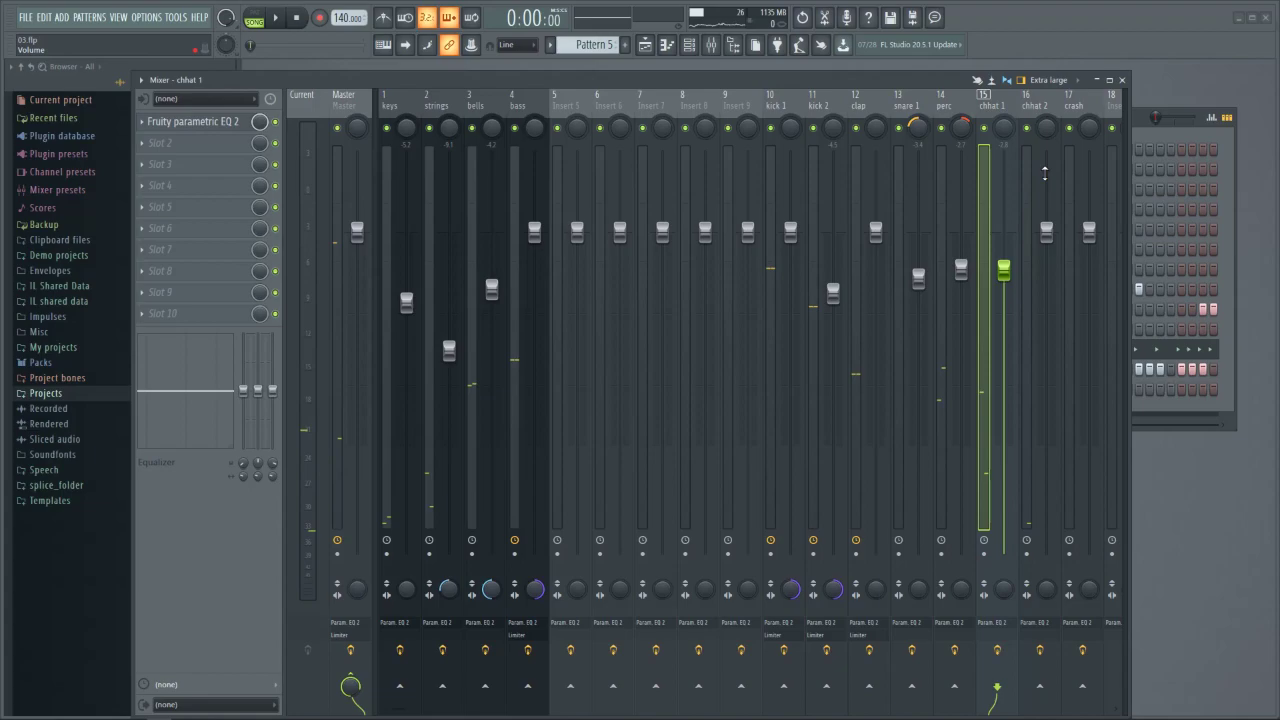
drag(1046, 231, 1049, 304)
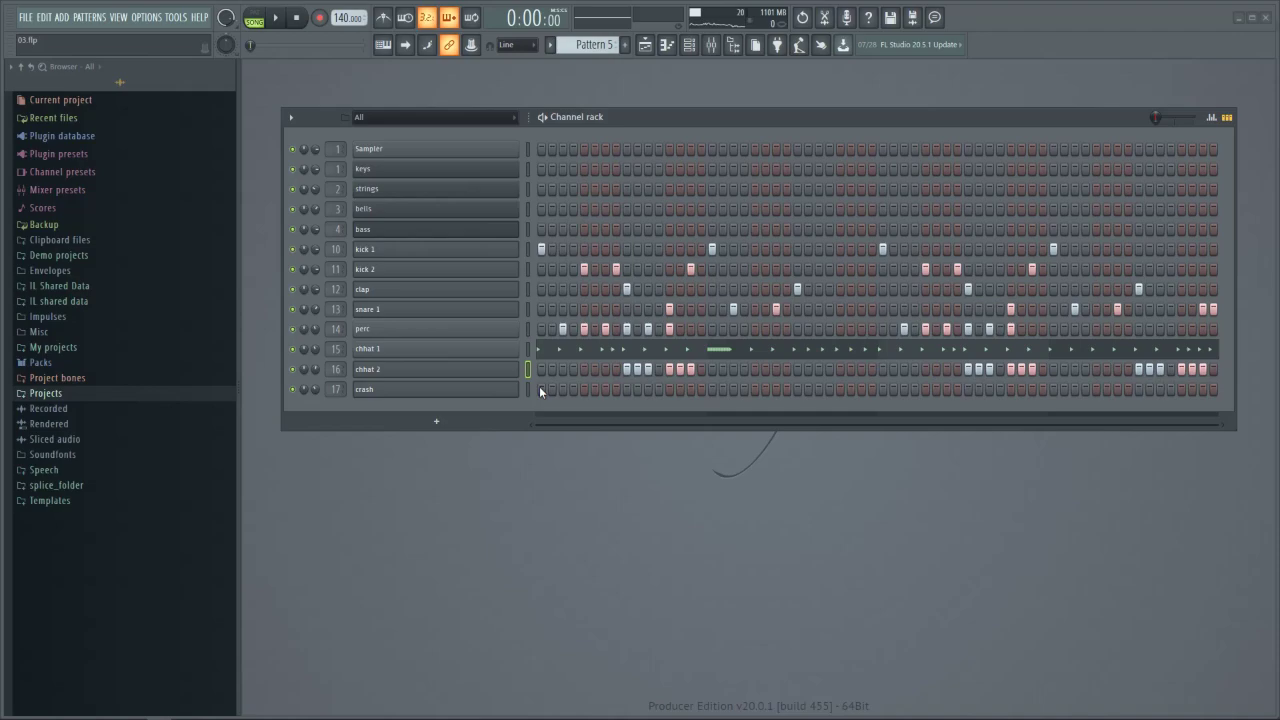
Step: Add a crash hit on the first step of the pattern
click(540, 389)
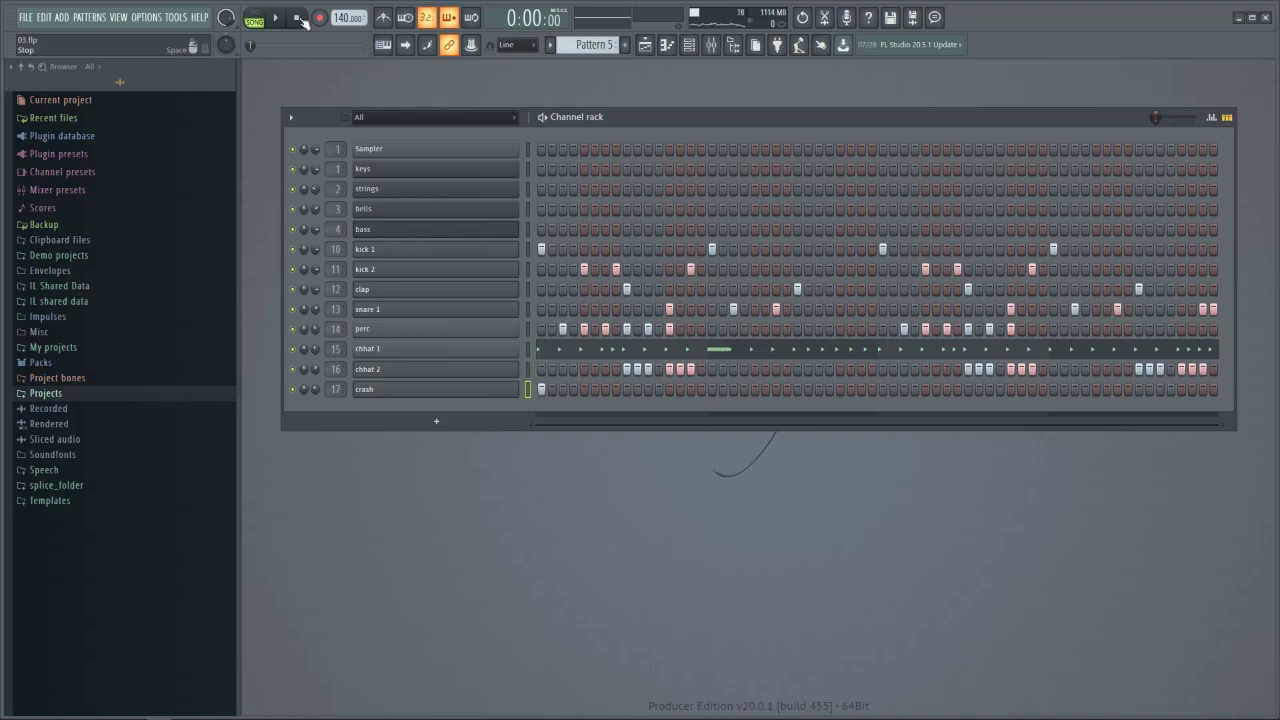